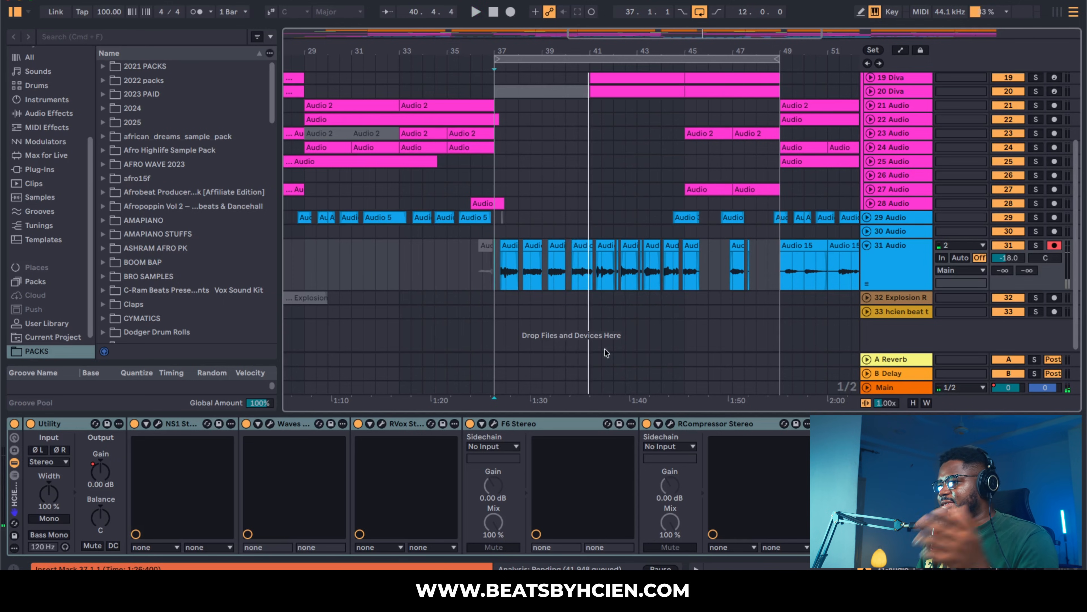
Deactivate all plug-ins after Utility on vocal track 31 and place the playback start marker at bar 38.
left_click(177, 424)
key("0")
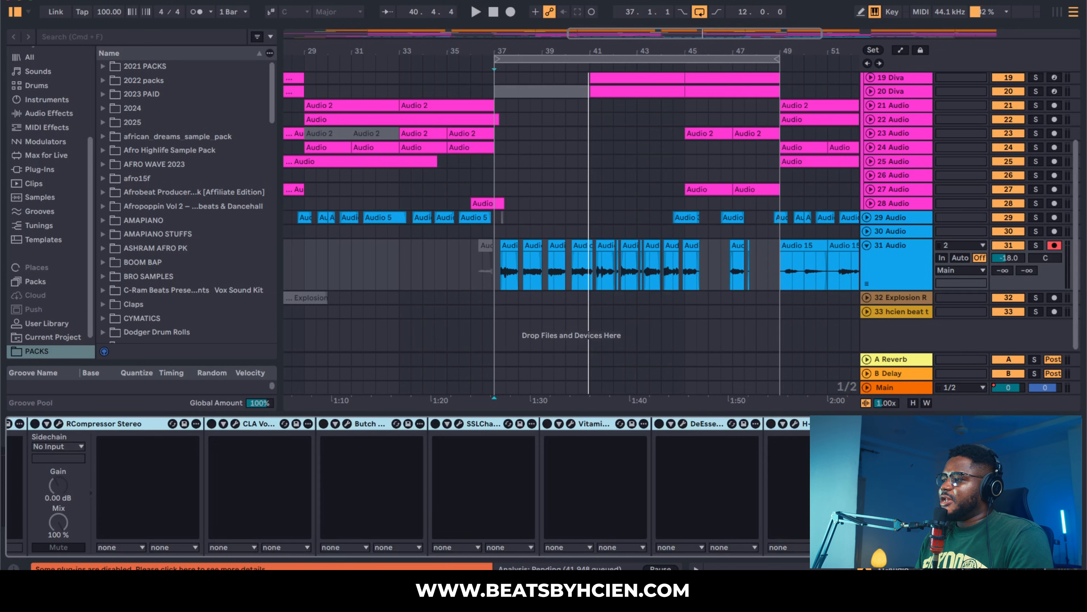
scroll(797, 541, "left", 15)
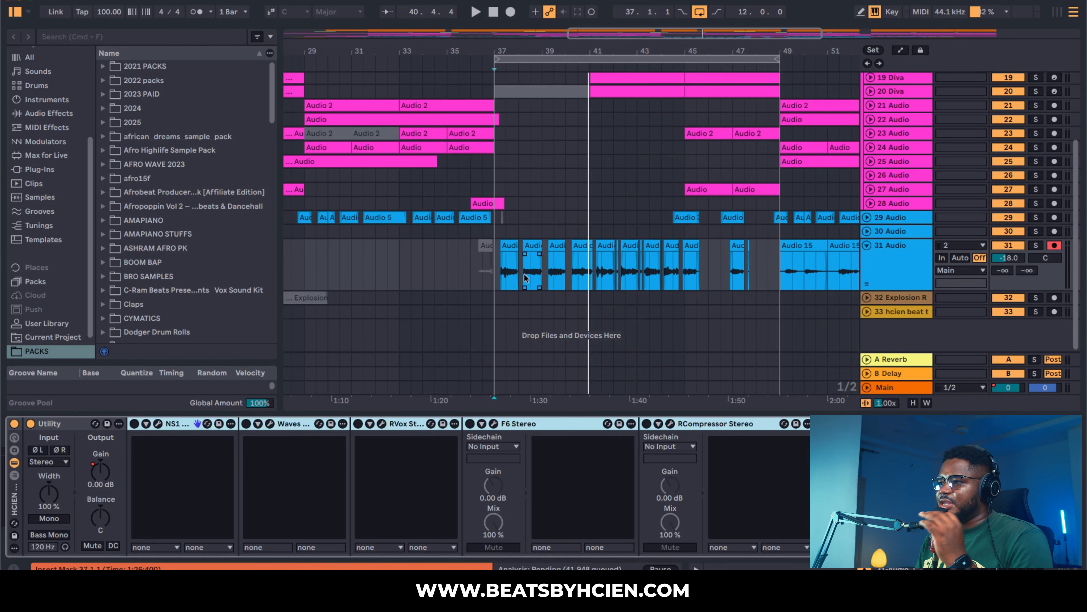
left_click(518, 269)
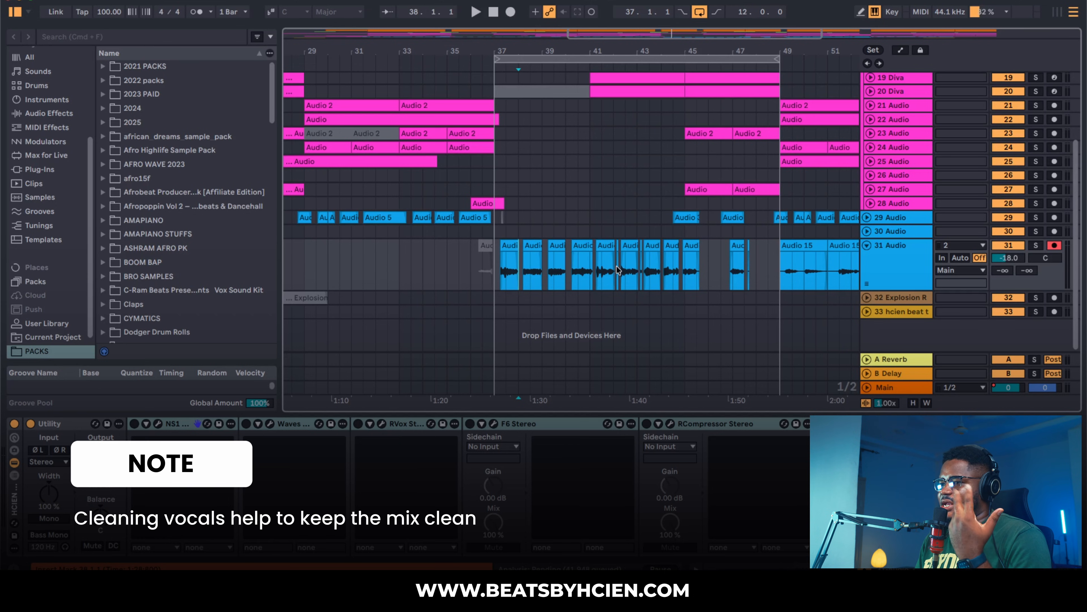
left_click(545, 423)
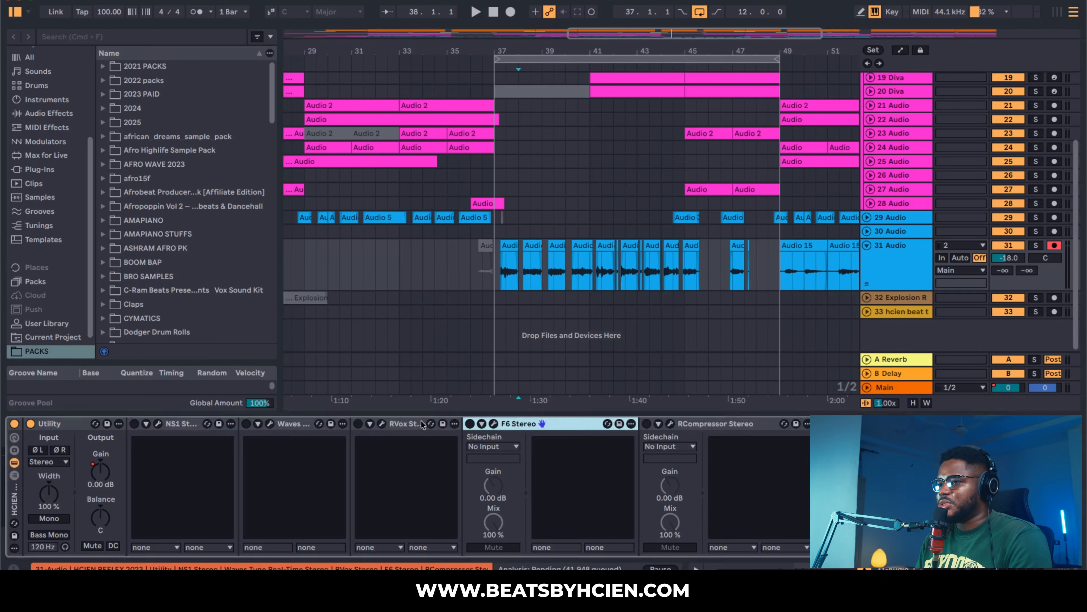
Enable the NS1 noise suppressor on the vocal track, play the vocal with its window open, and close the window.
left_click(134, 424)
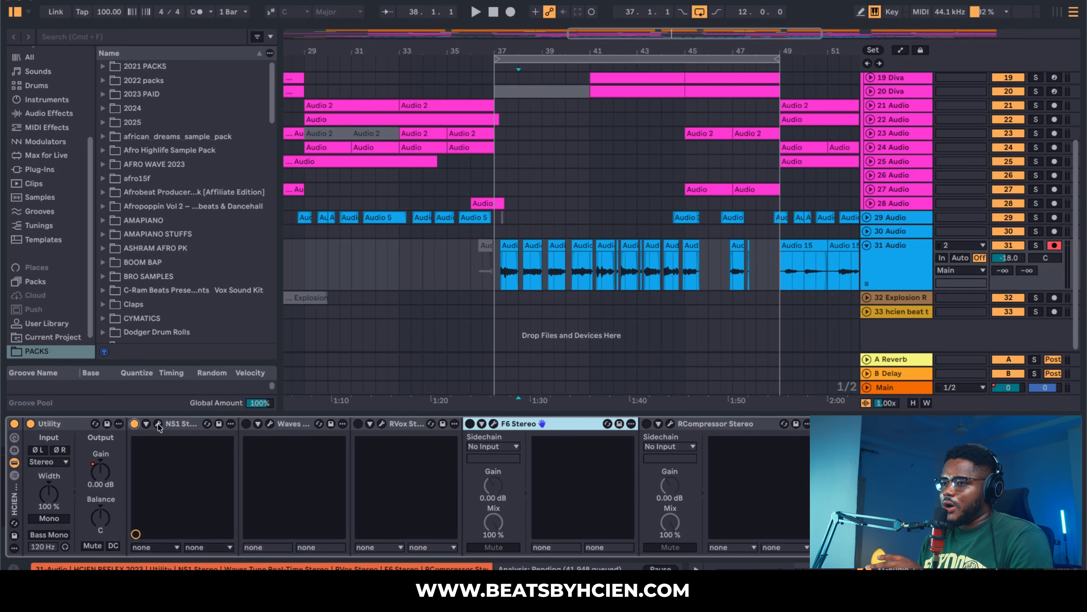
left_click(158, 424)
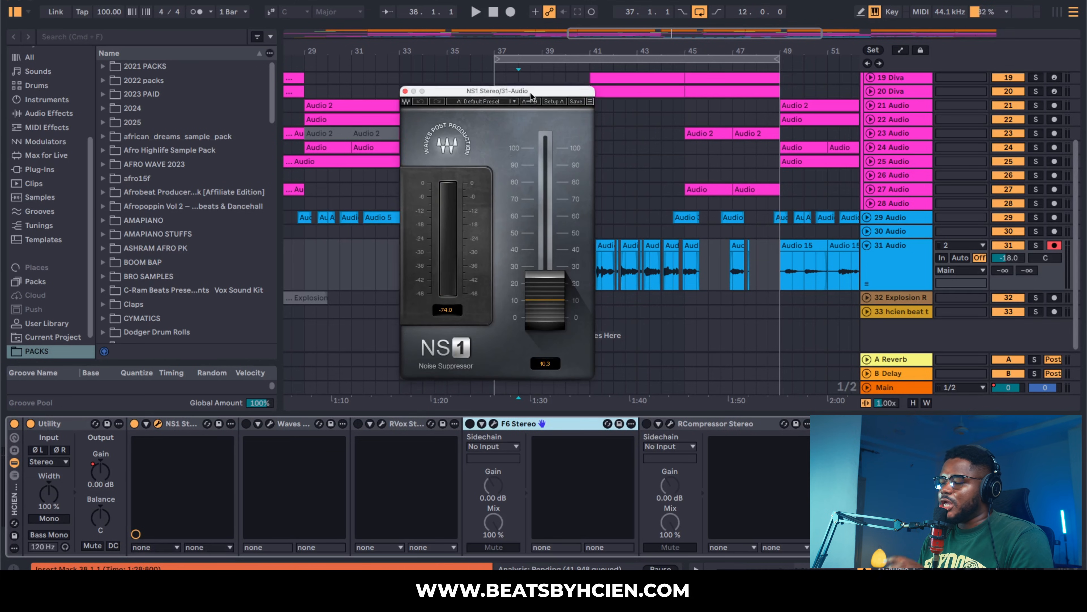
left_click_drag(530, 92, 587, 85)
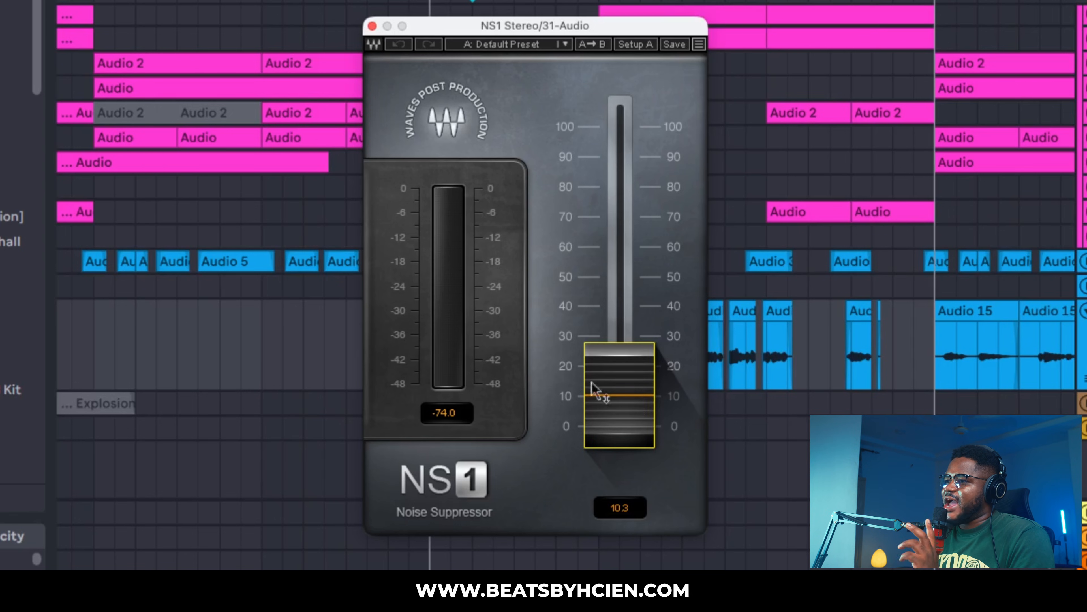
key("space")
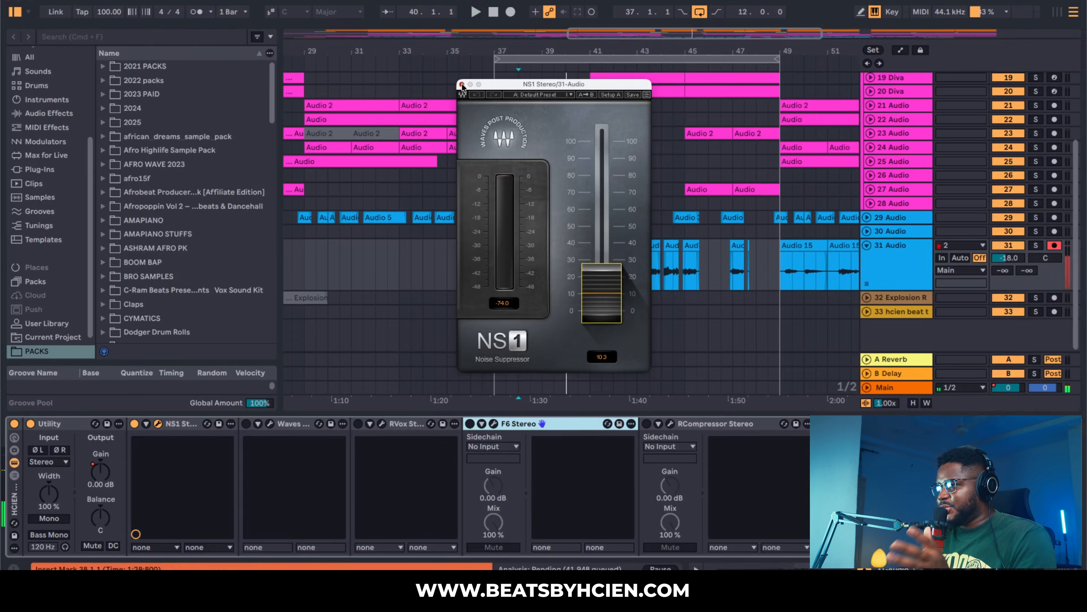
left_click(461, 85)
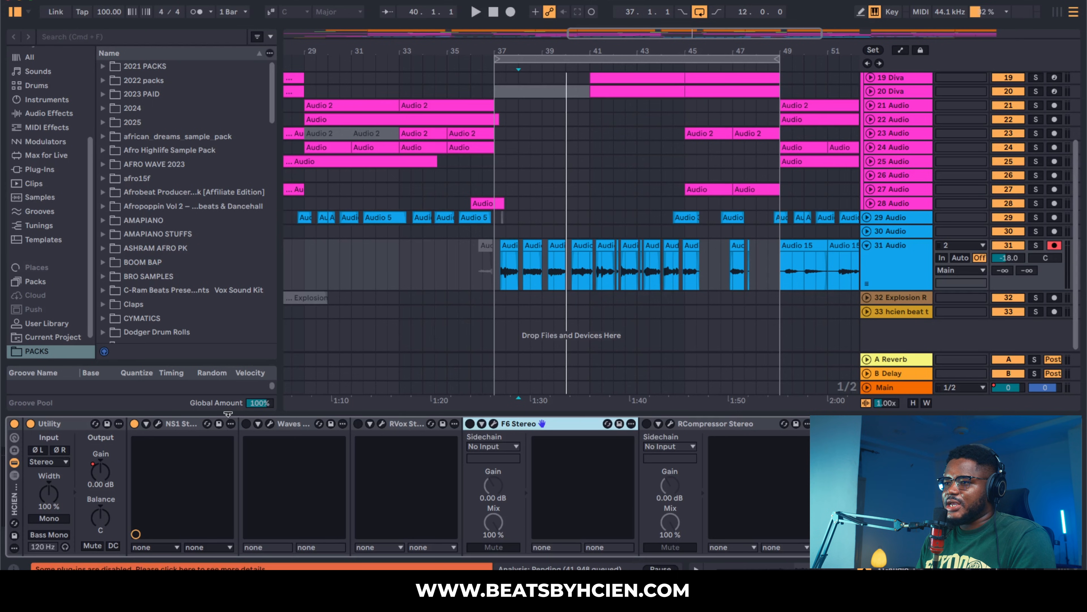
Enable Waves Tune Real-Time on the vocal track, play the vocal with its window open, and close the window.
left_click(270, 424)
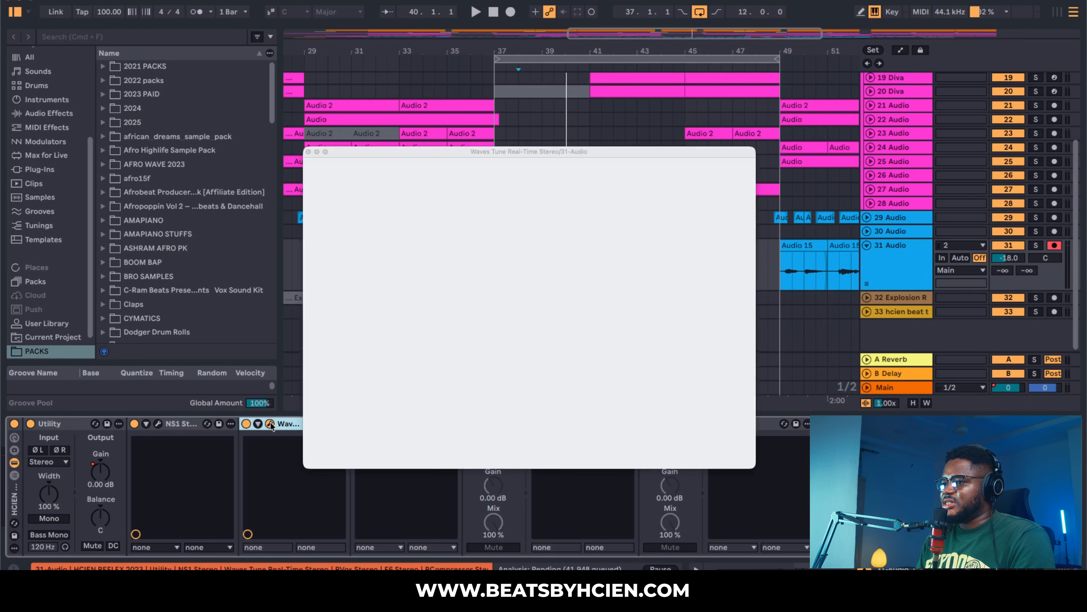
left_click_drag(562, 152, 620, 117)
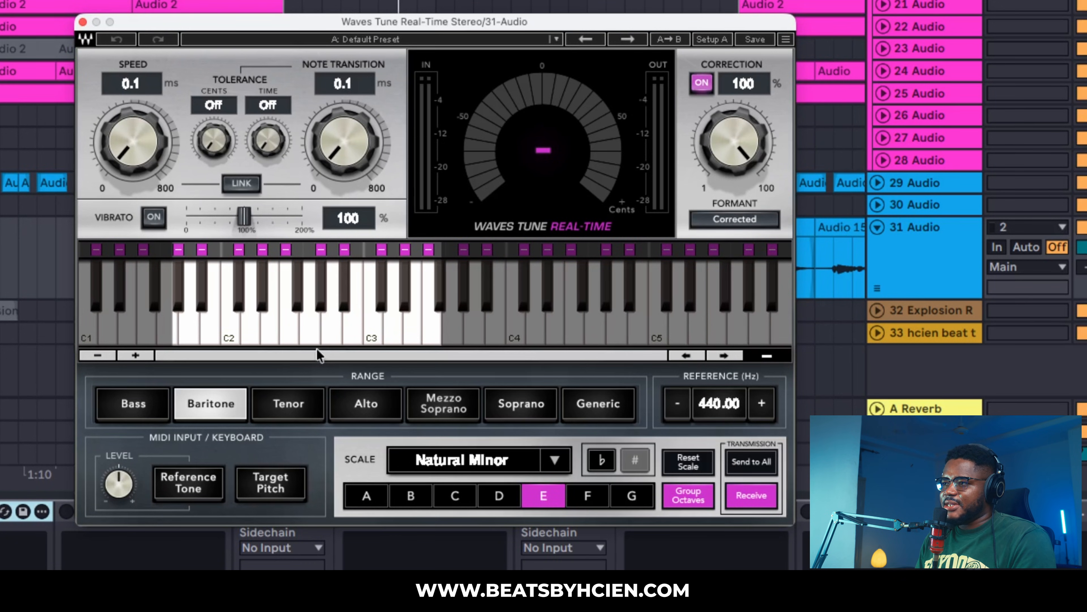
left_click_drag(350, 22, 361, 0)
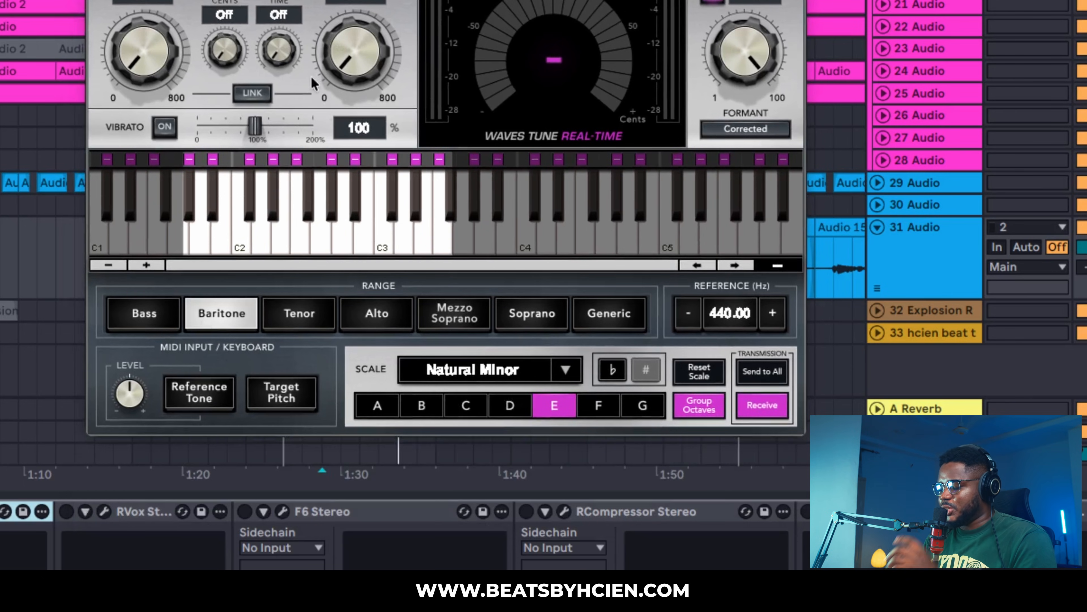
key("space")
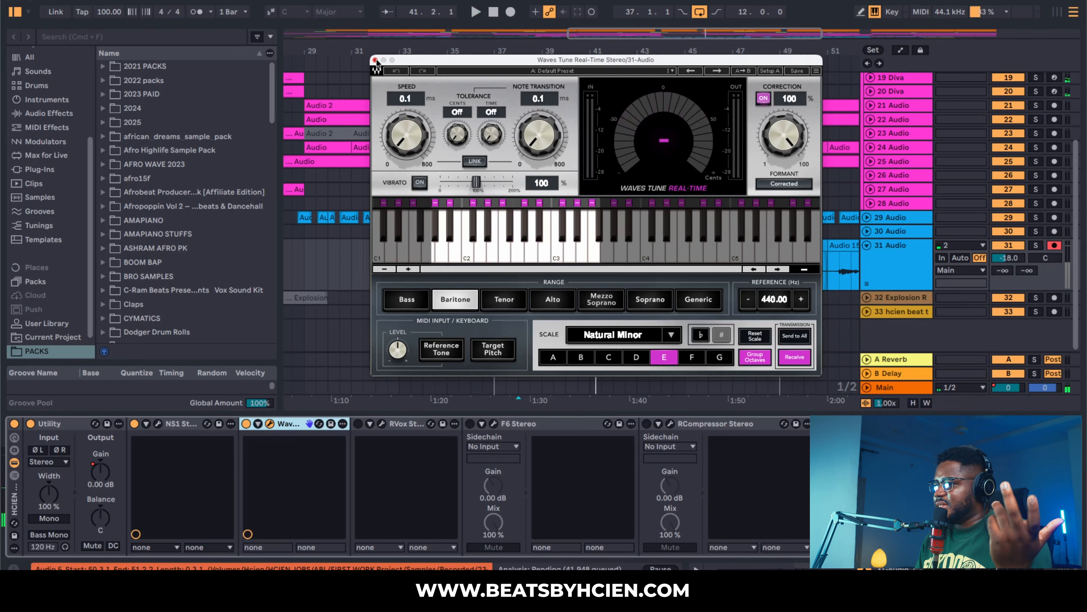
left_click(375, 61)
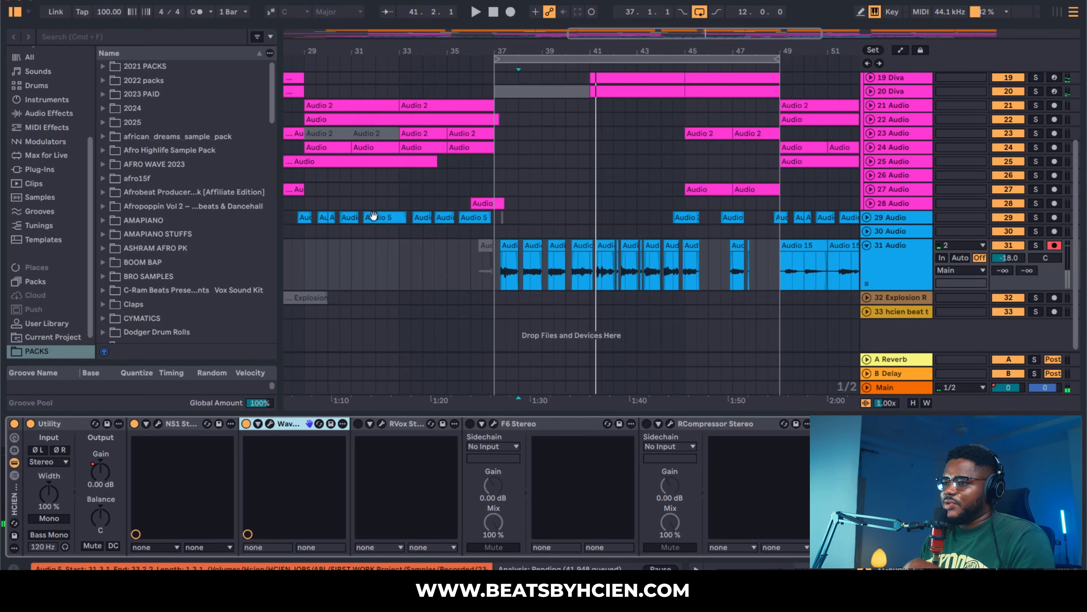
Enable the RVox compressor on the vocal track, play the vocal with its window open, and close the window.
left_click(359, 423)
left_click(382, 424)
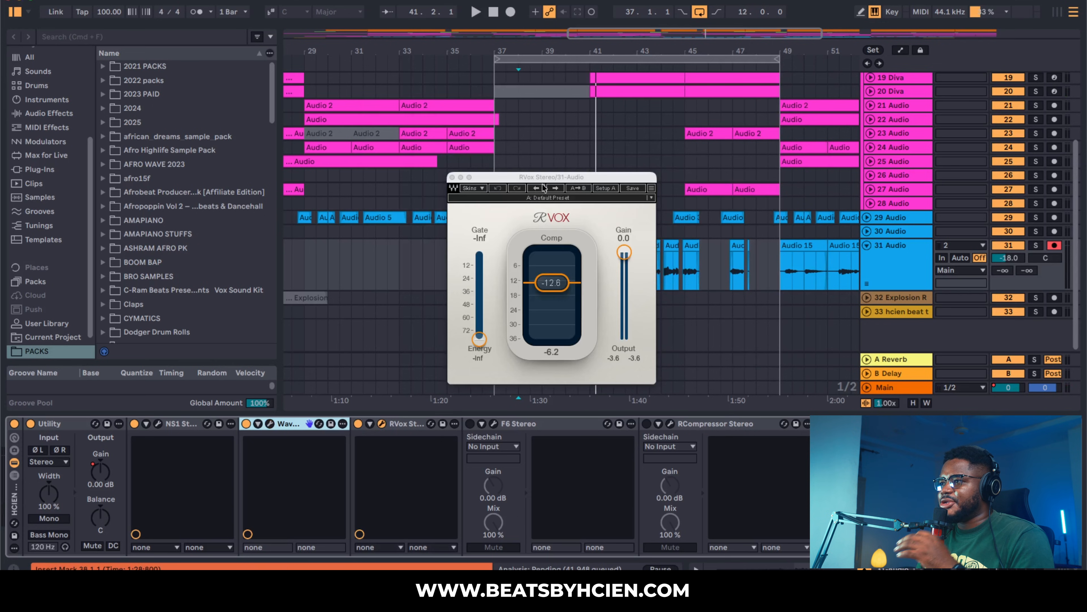
left_click_drag(543, 177, 561, 119)
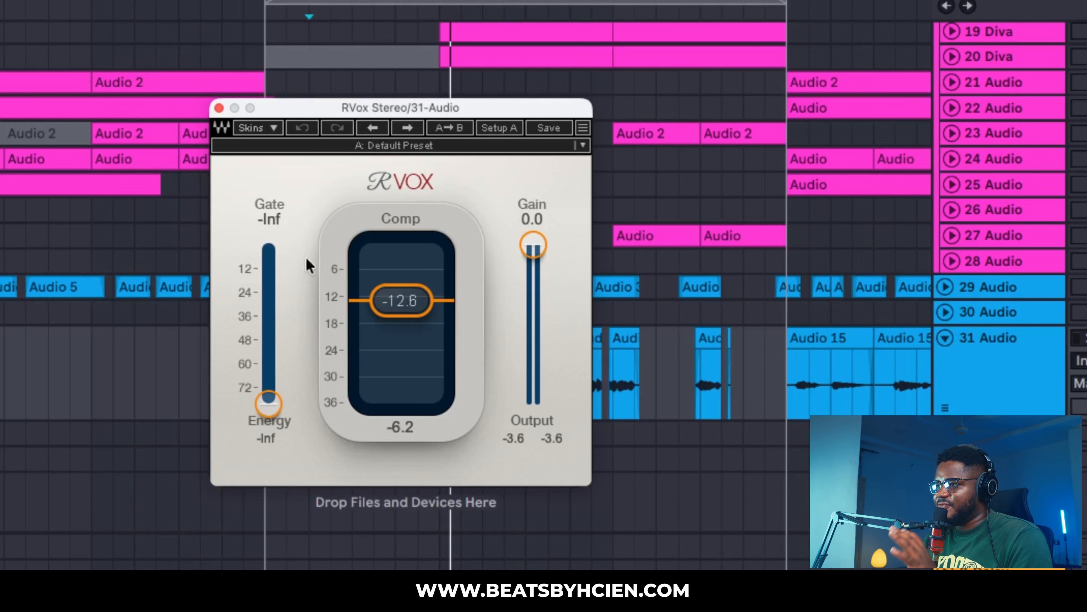
key("space")
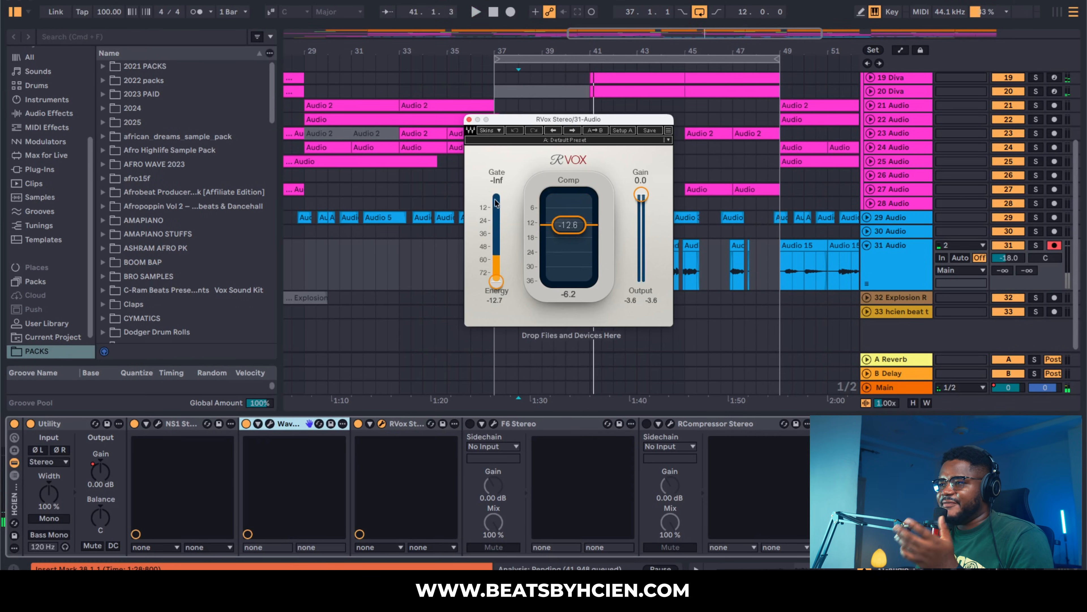
left_click(470, 119)
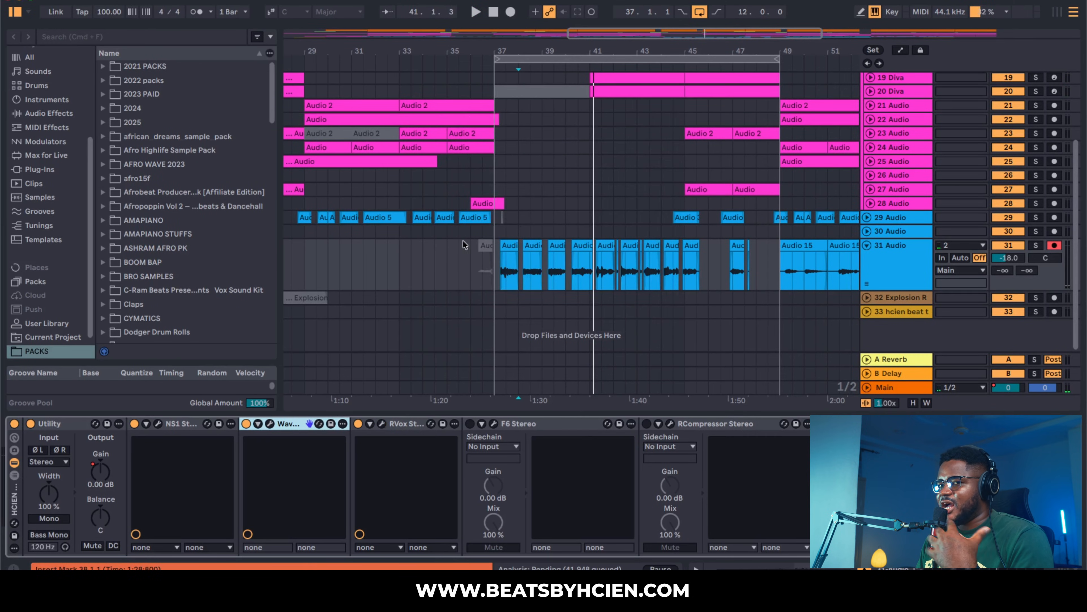
Enable the F6 equalizer on the vocal track and open its window.
left_click(473, 424)
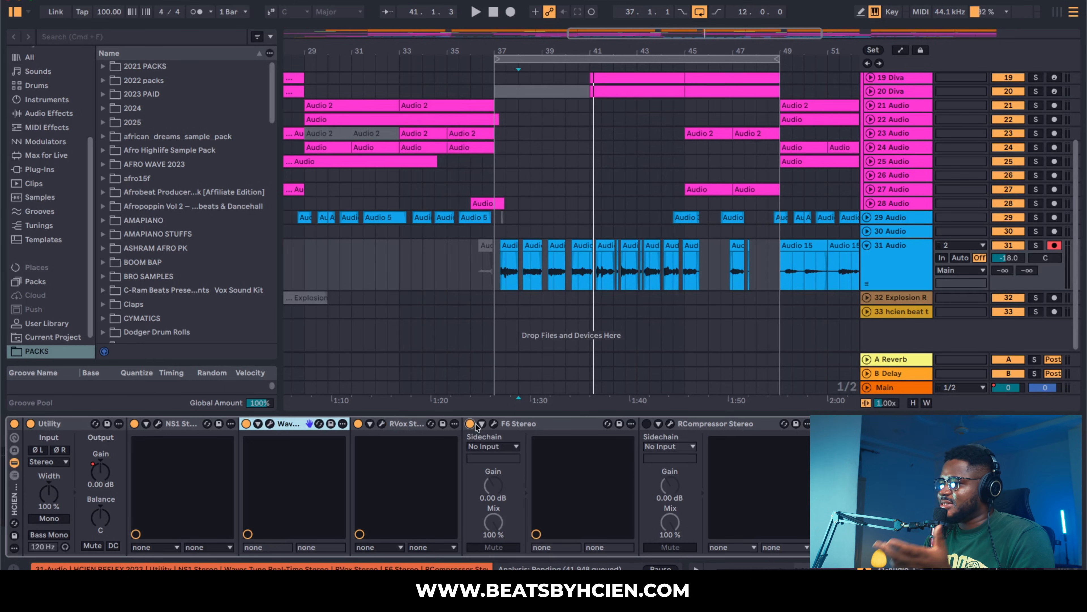
left_click(493, 424)
left_click_drag(633, 102, 559, 86)
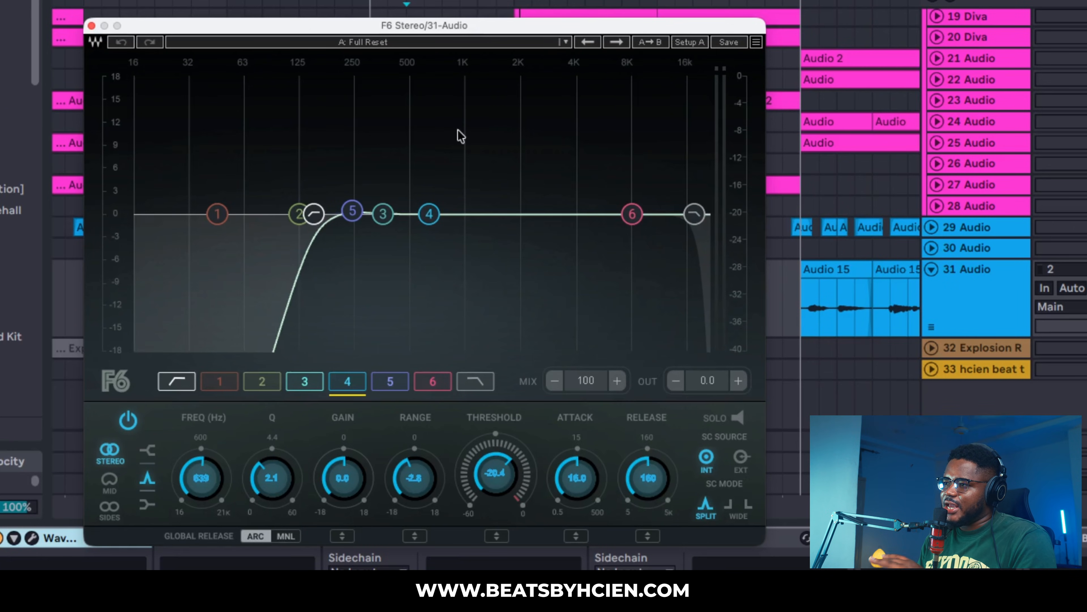
Try a 12 dB/oct slope on the F6 high-pass filter and return it to 24 dB/oct.
left_click(314, 214)
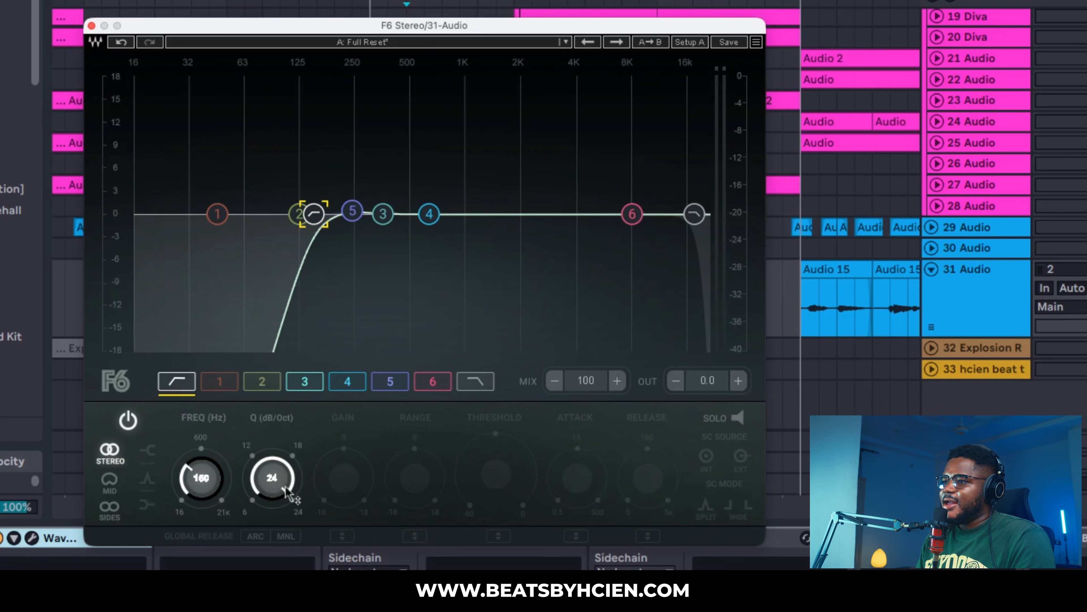
left_click_drag(282, 491, 282, 527)
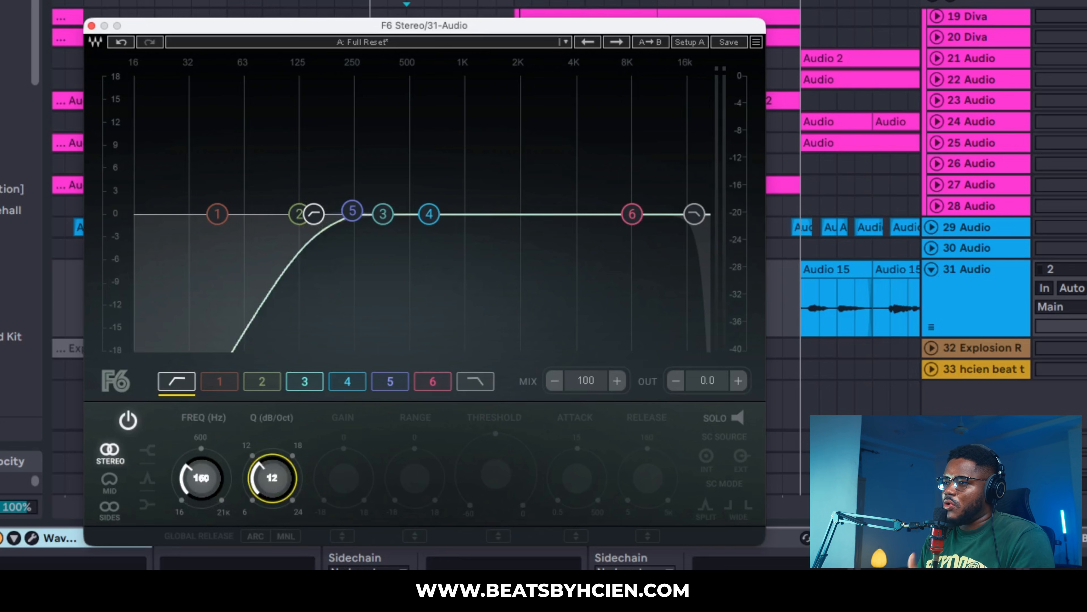
left_click_drag(282, 491, 282, 455)
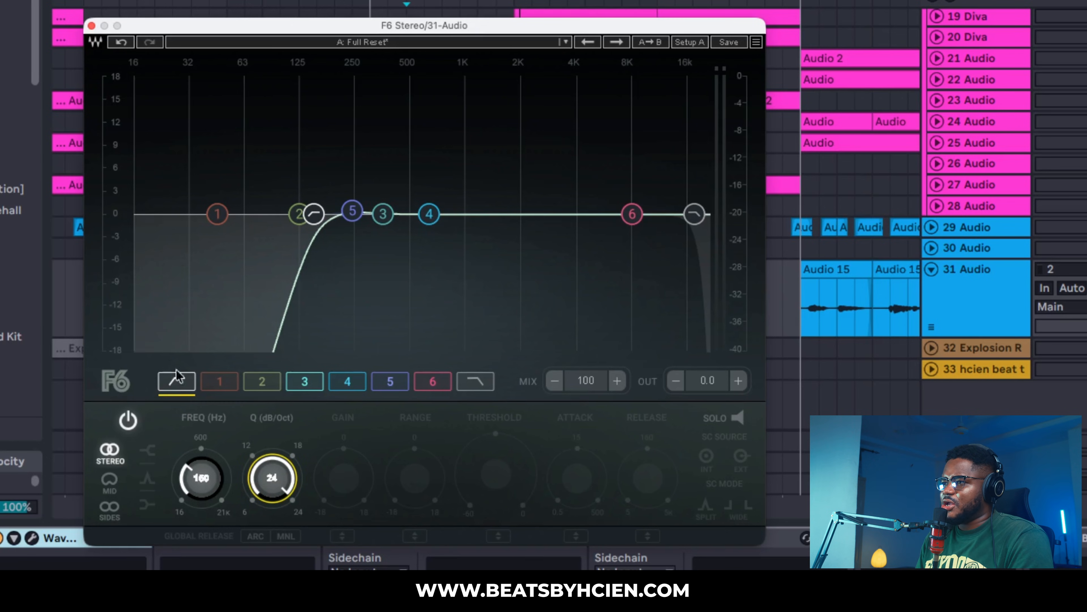
Solo F6 band 5 and vocal track 31, and play the vocal to hear only that frequency range.
left_click(355, 214)
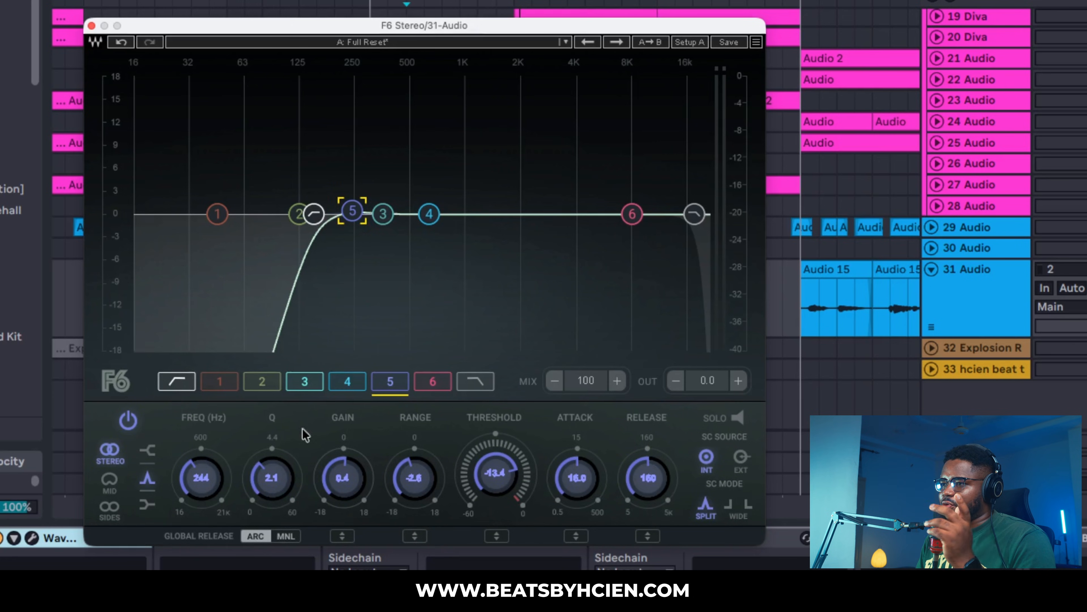
left_click(738, 421)
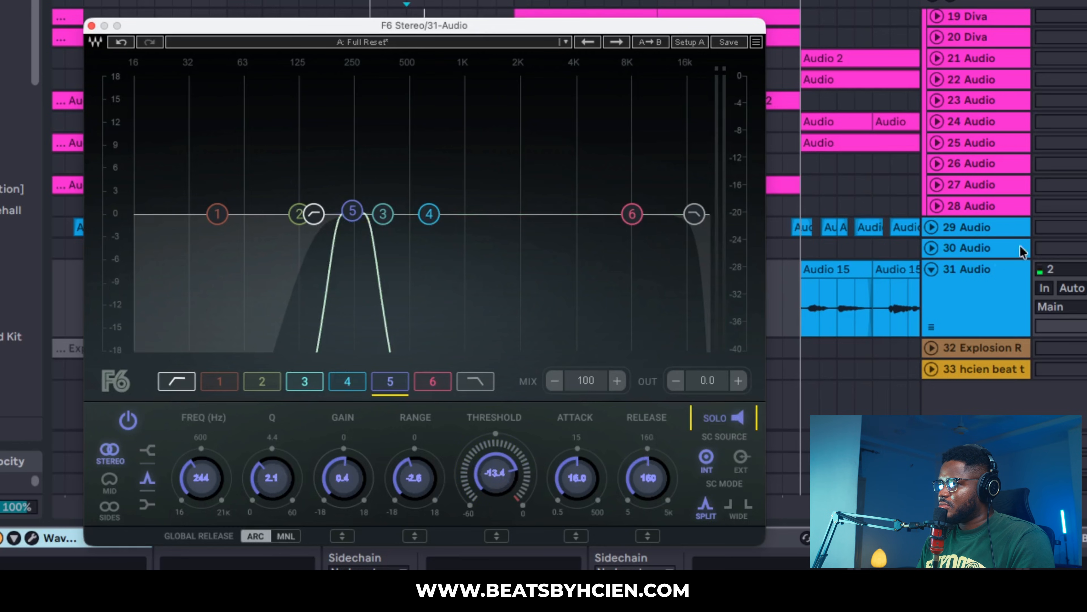
left_click(934, 437)
key("space")
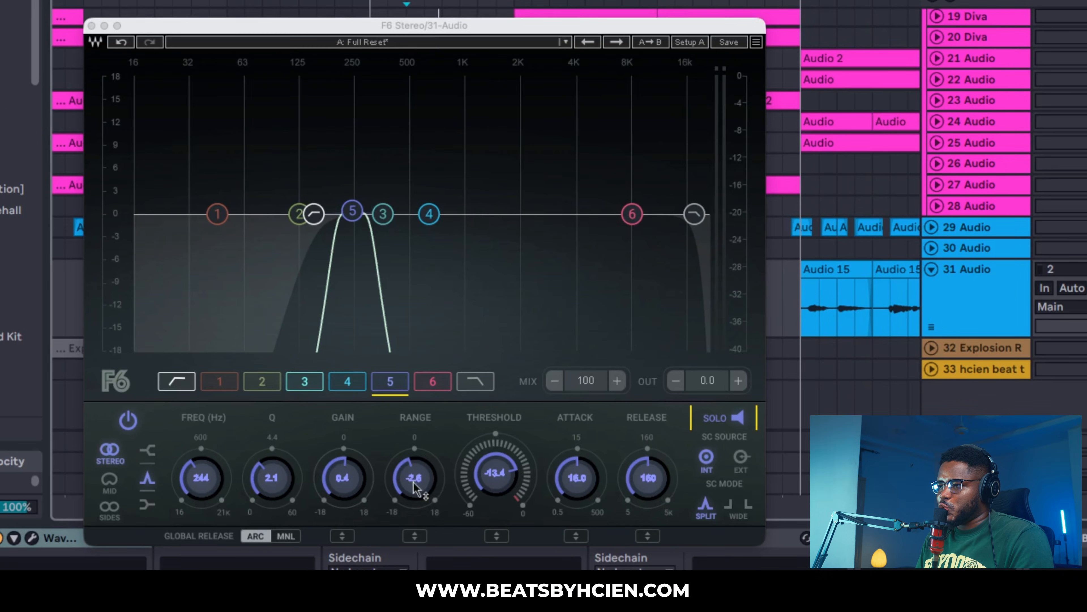
Solo F6 band 3 to hear its frequency range, and turn the band solo off again.
left_click(377, 216)
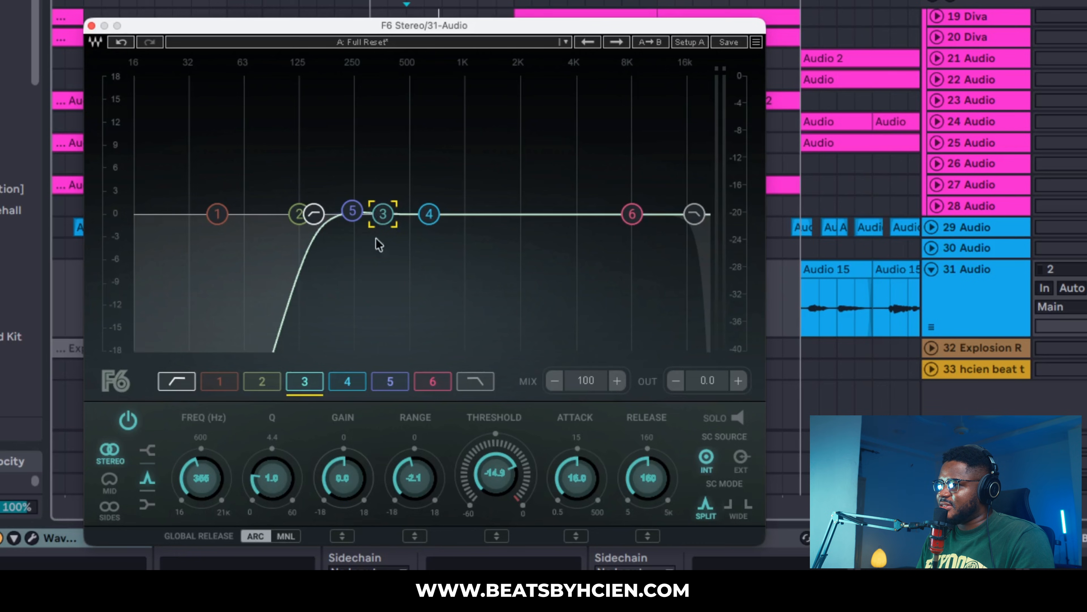
left_click(739, 419)
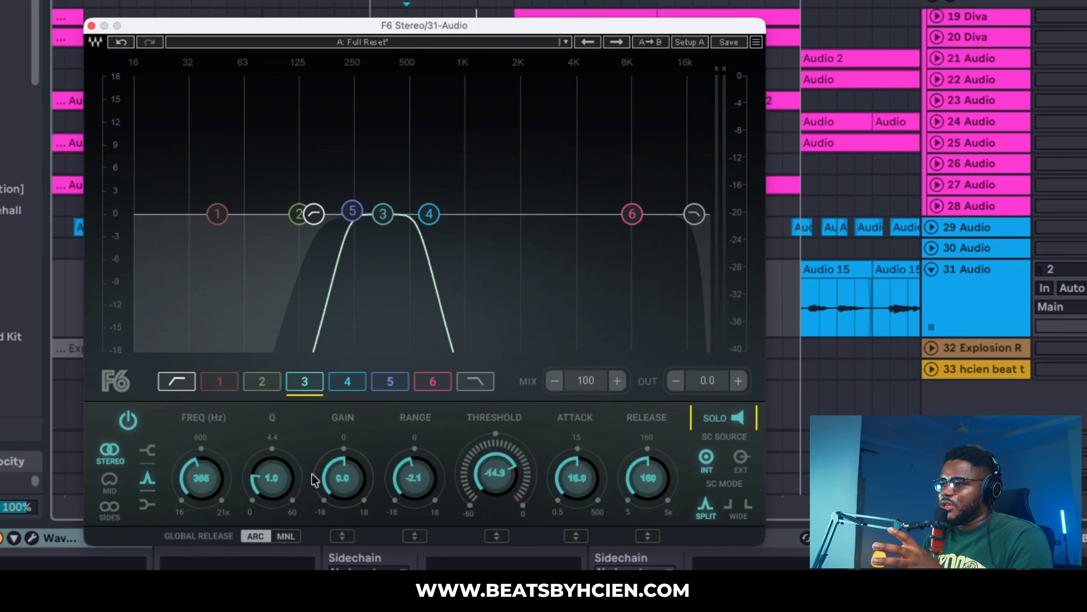
left_click(732, 423)
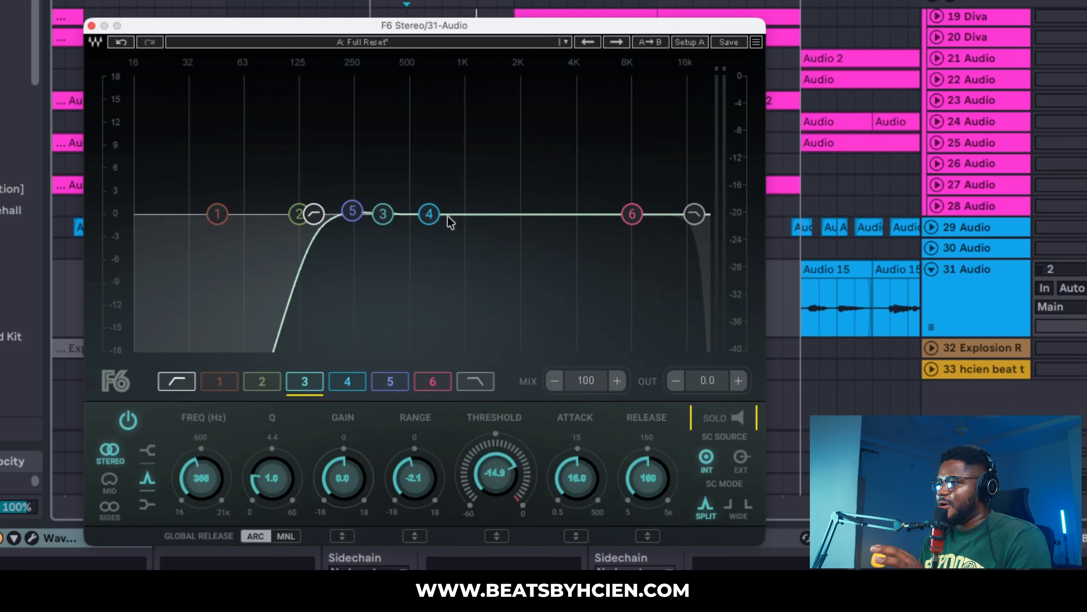
Play the equalized vocal, close F6, and unsolo track 31 to hear the vocal in the full mix.
key("space")
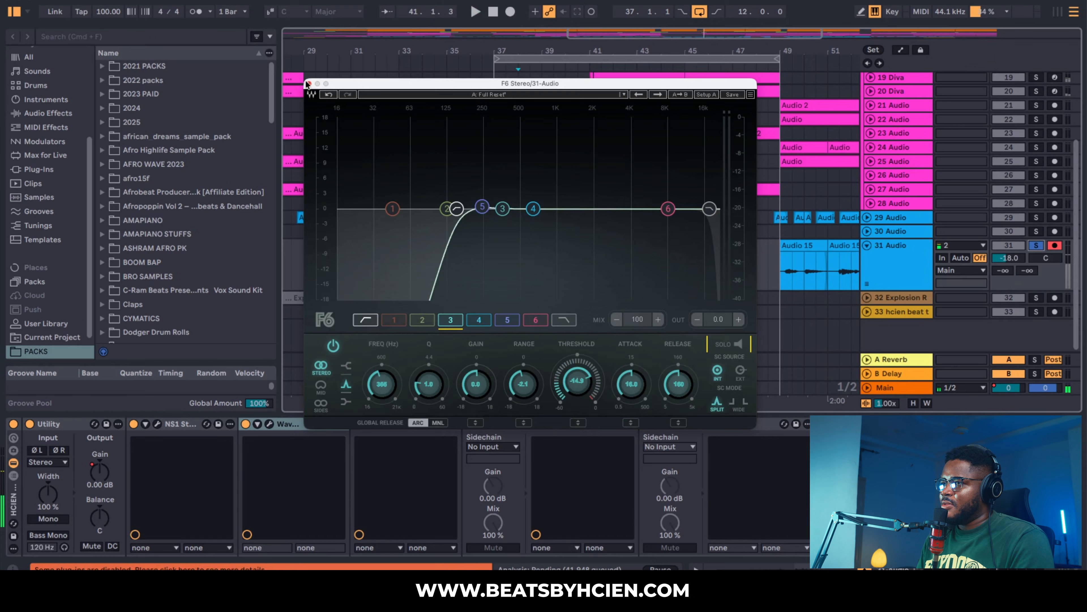
left_click(308, 83)
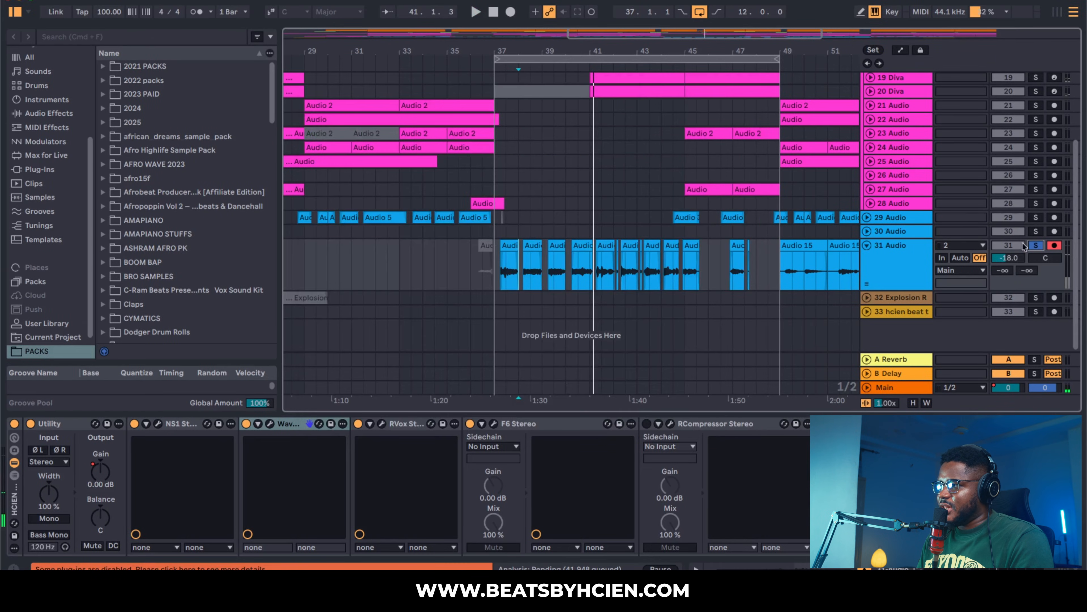
left_click(1036, 245)
key("space")
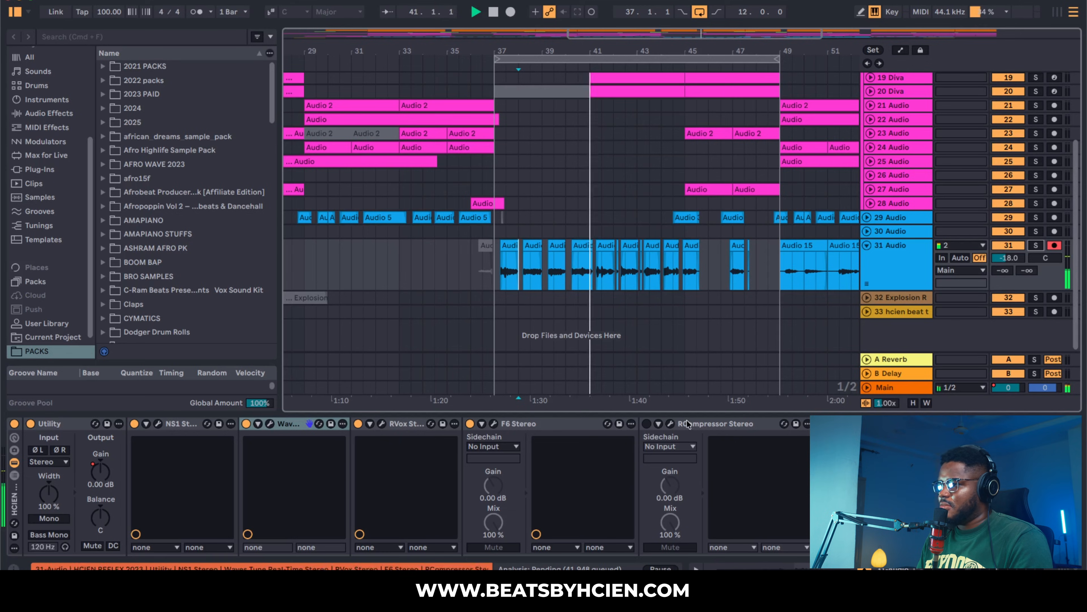
Enable RCompressor on the vocal track, open its window, and play the vocal through it.
left_click(647, 424)
left_click(670, 423)
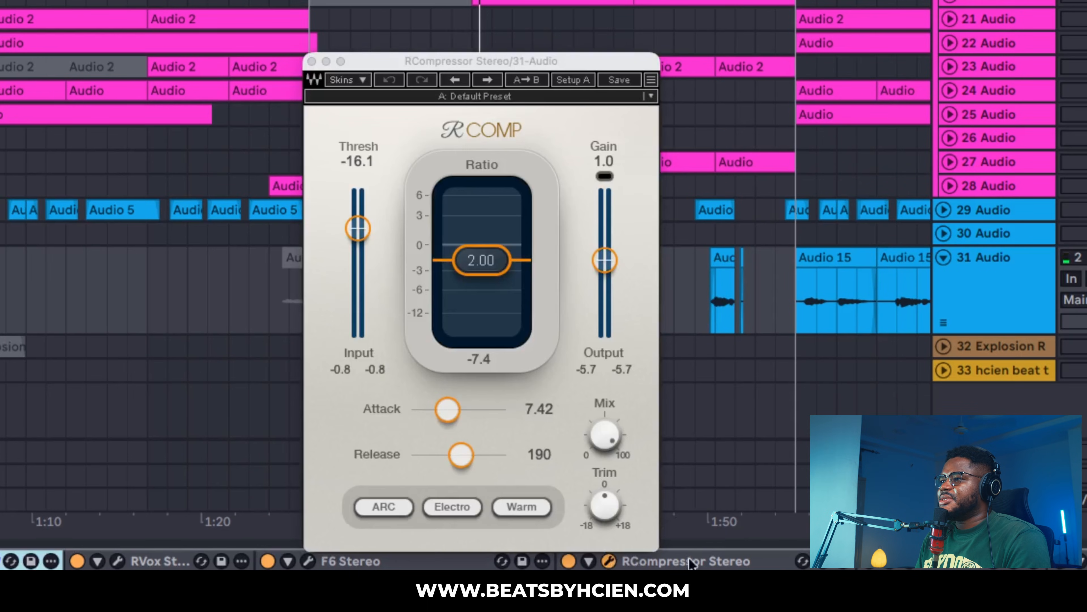
left_click_drag(496, 63, 478, 27)
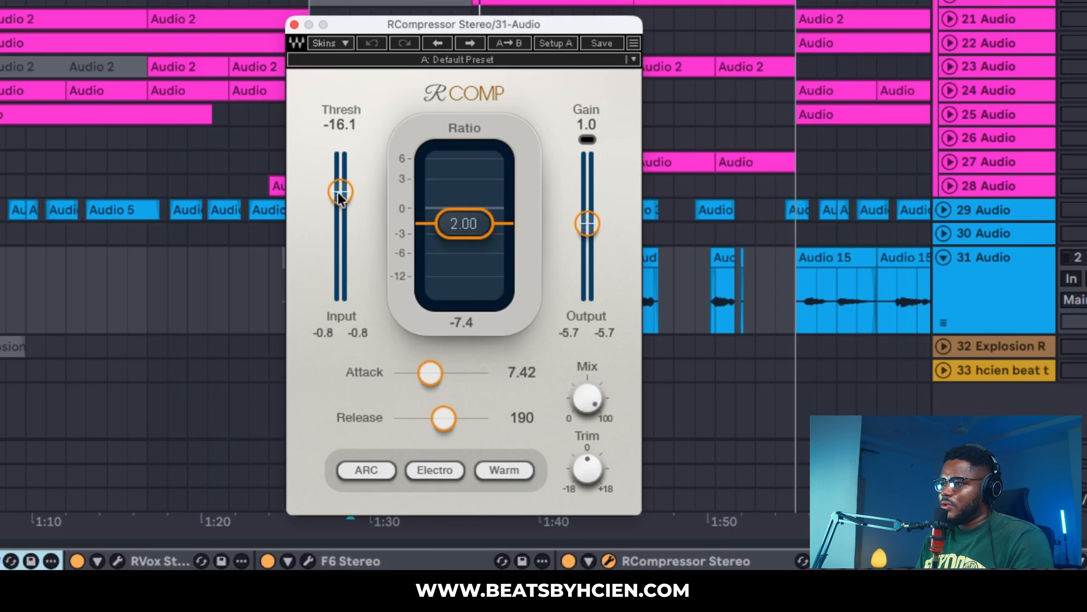
key("space")
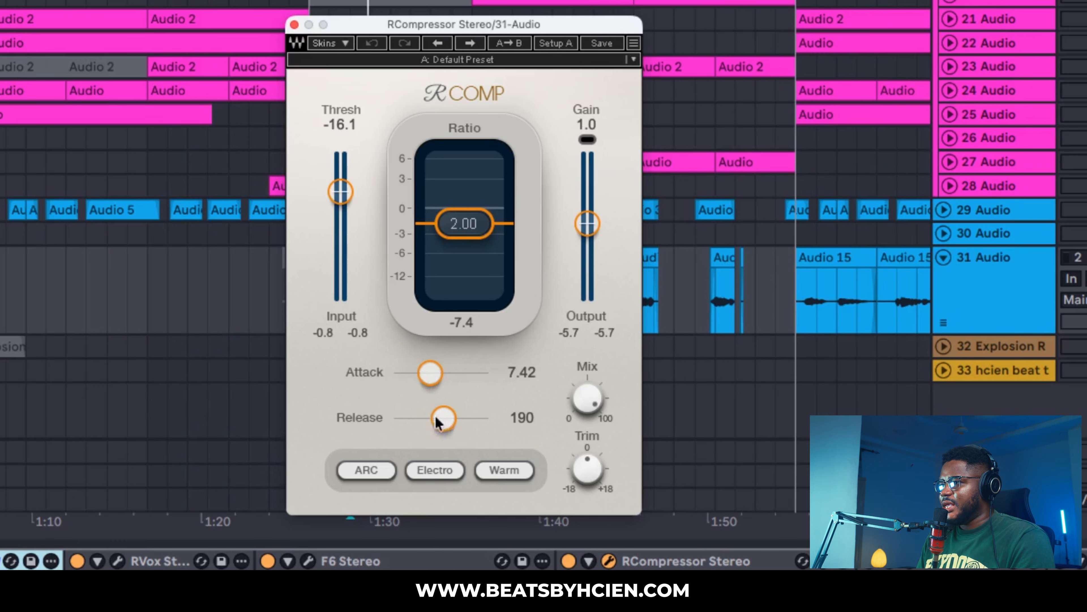
Finish listening to the vocal through RCompressor and close the compressor's window.
key("space")
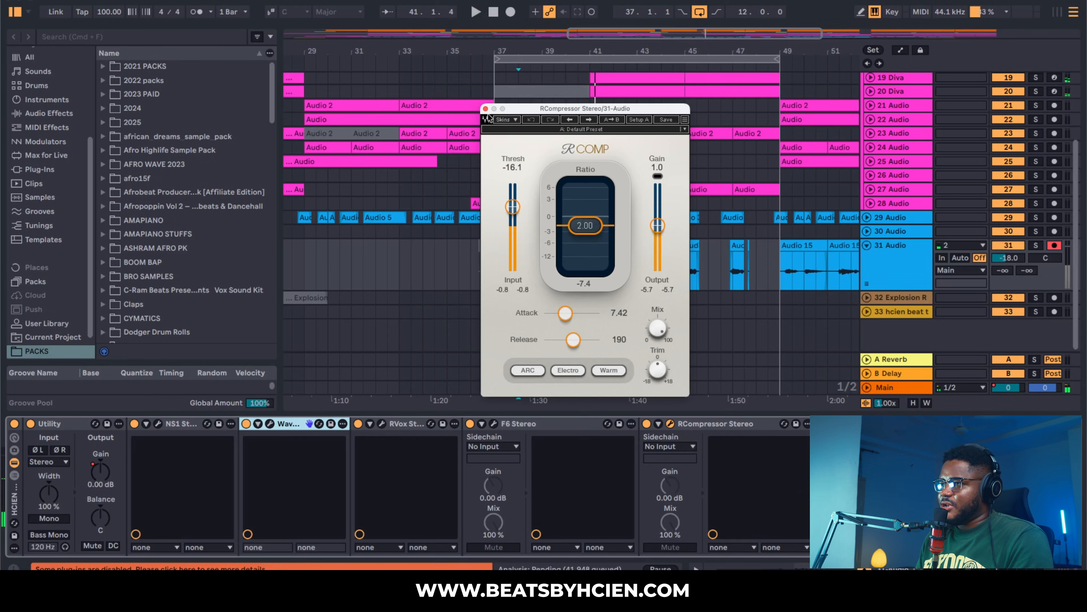
left_click(485, 109)
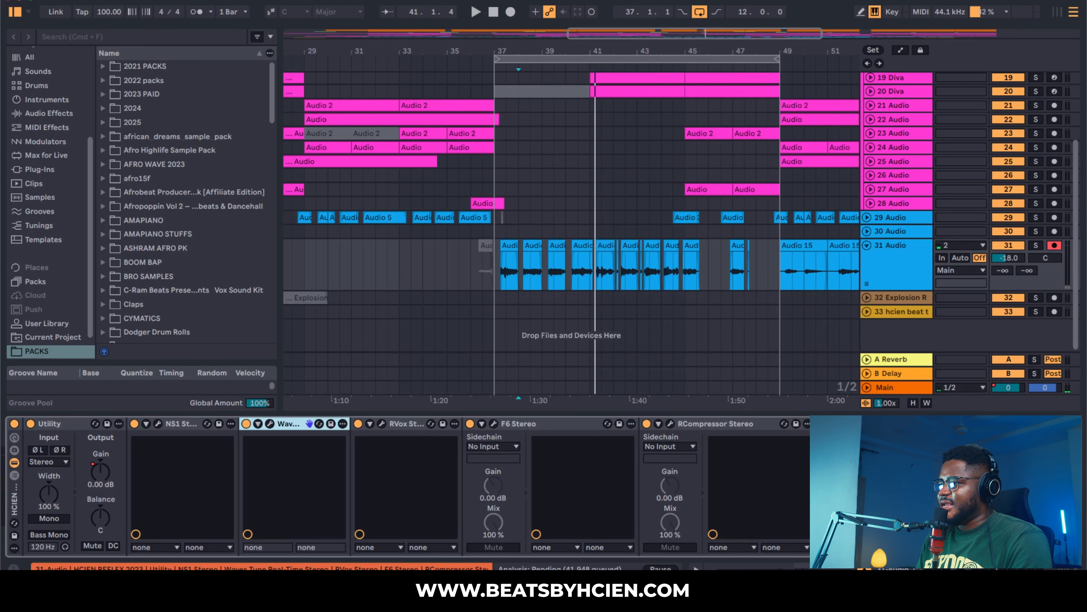
Review the CLA Vocals Compress fader, play the vocal through the plug-in, and close its window.
left_click_drag(570, 165, 578, 99)
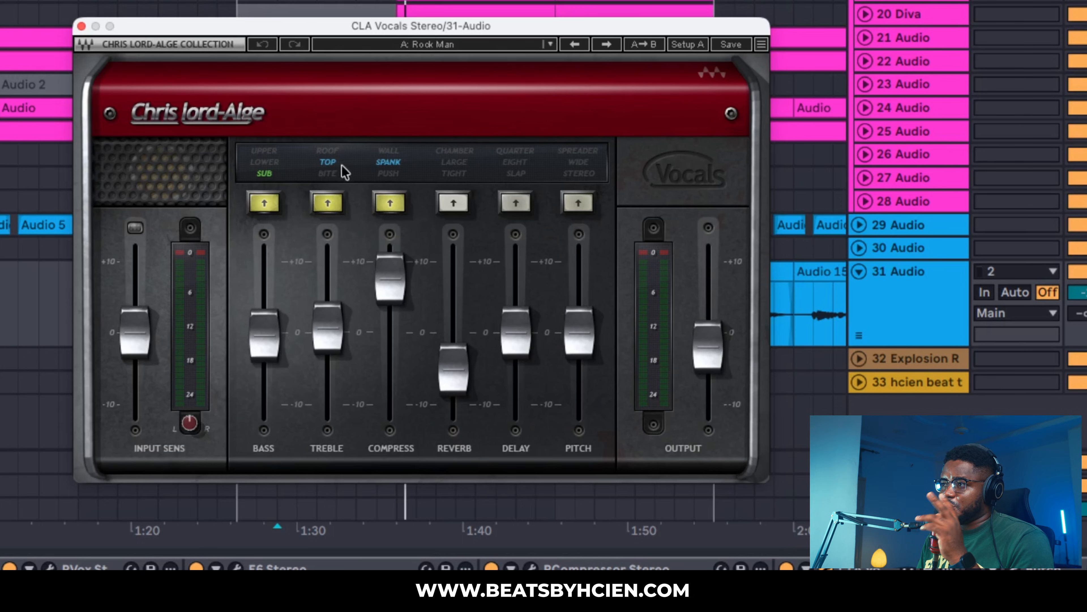
left_click(389, 294)
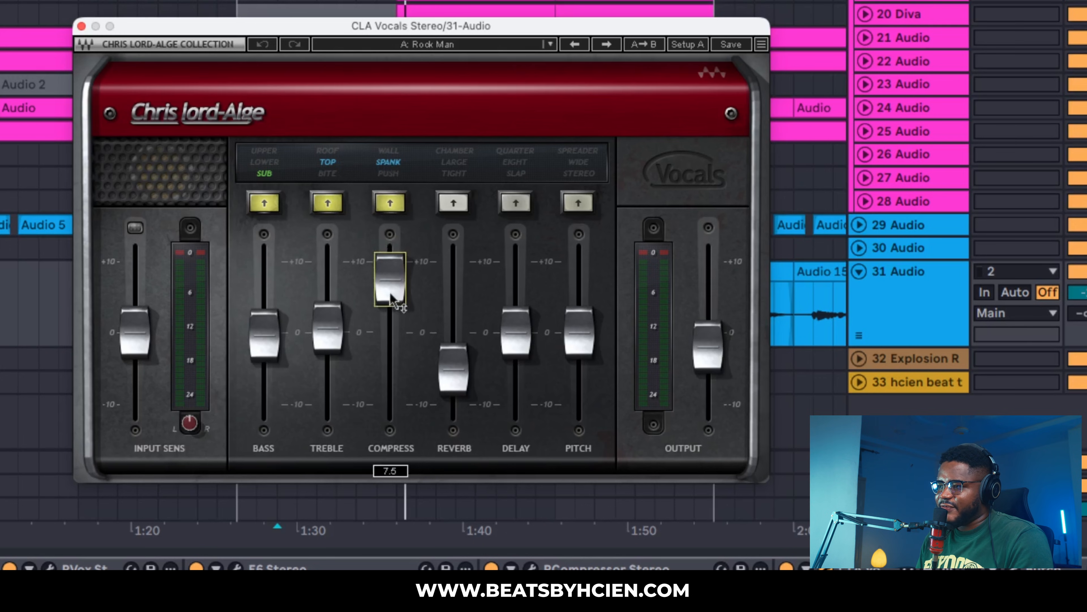
key("space")
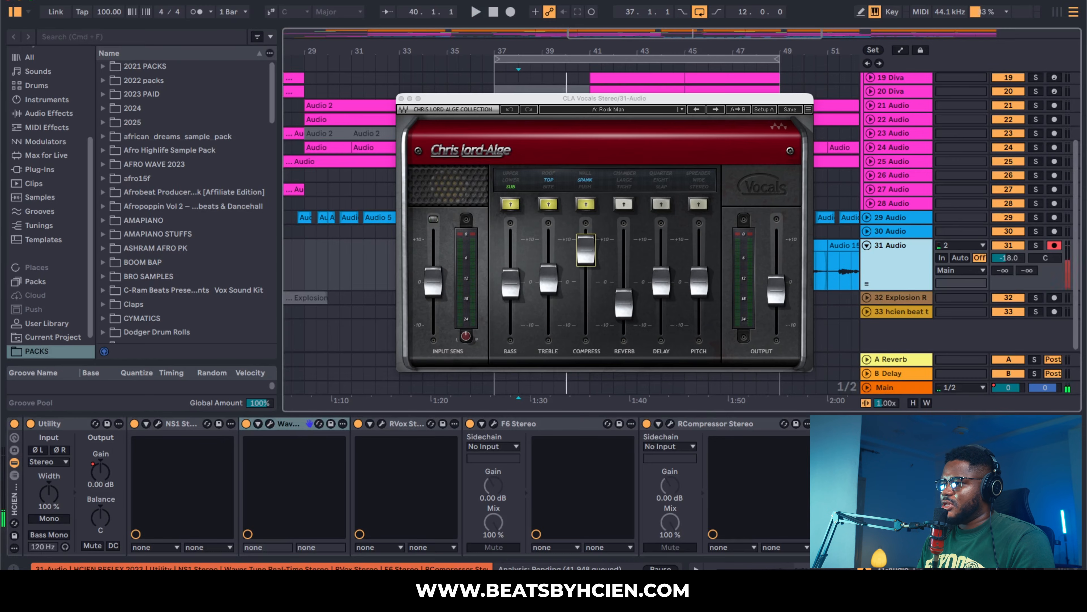
key("space")
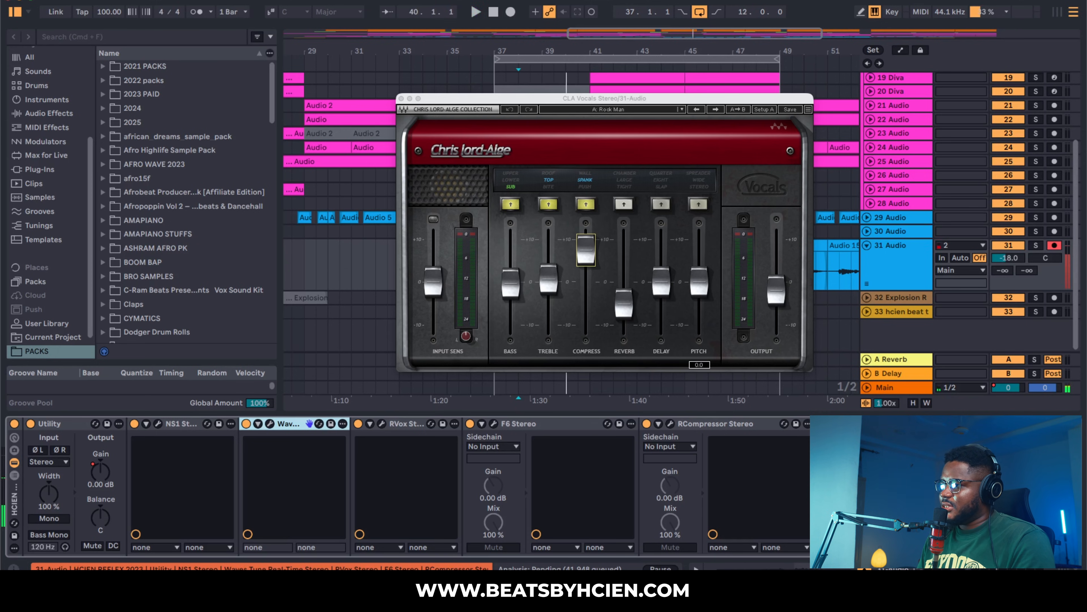
key("space")
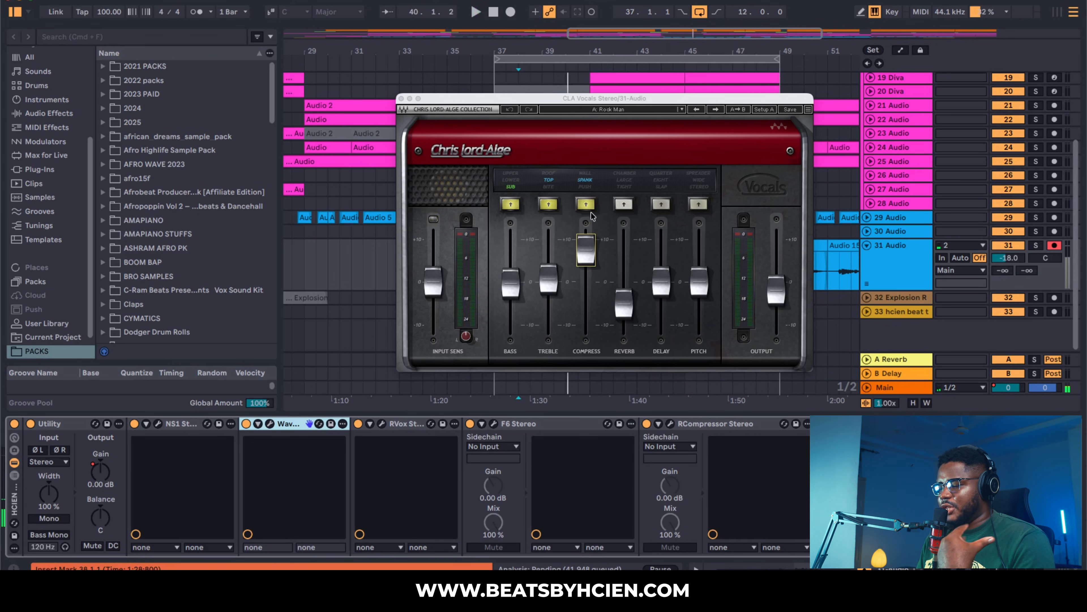
left_click(402, 99)
Bring up Butch Vig Vocals and raise its Air control to 10.0 to hear the exaggerated effect on the vocal.
scroll(407, 483, "right", 3)
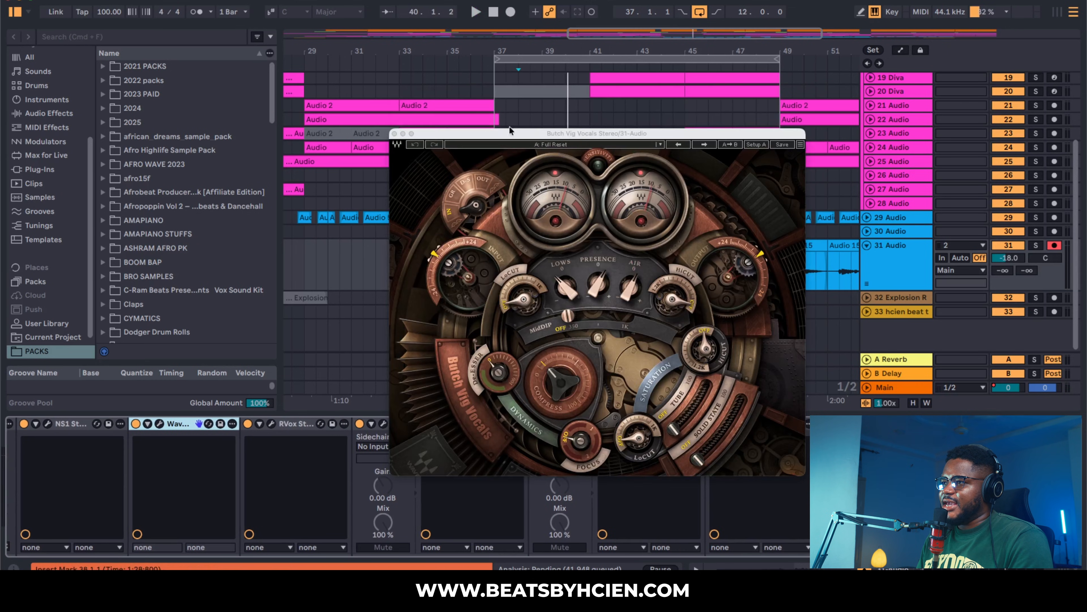
left_click_drag(562, 128, 559, 86)
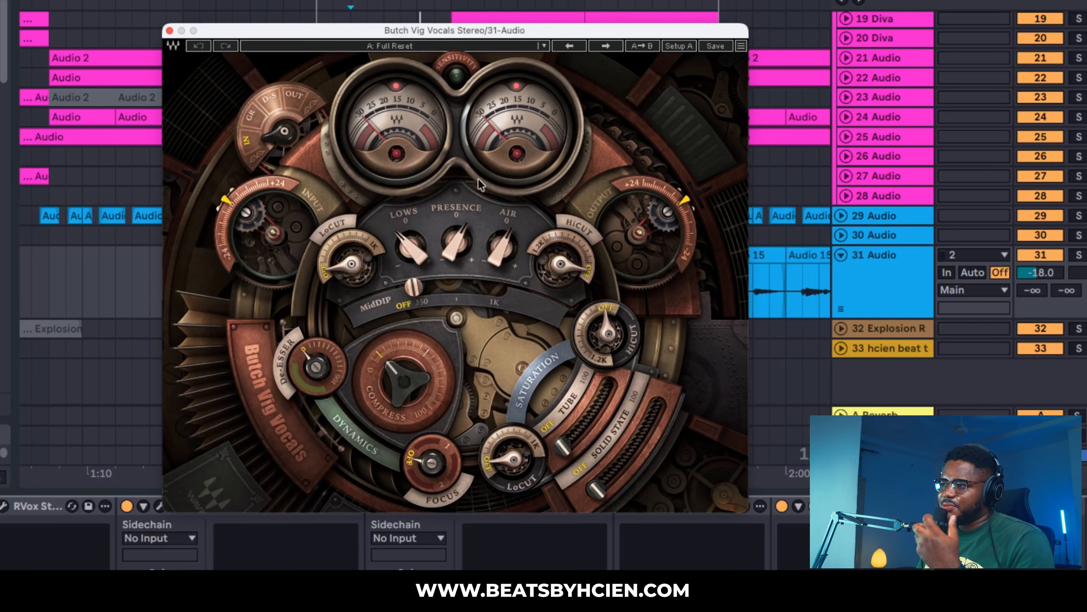
mouse_move(504, 262)
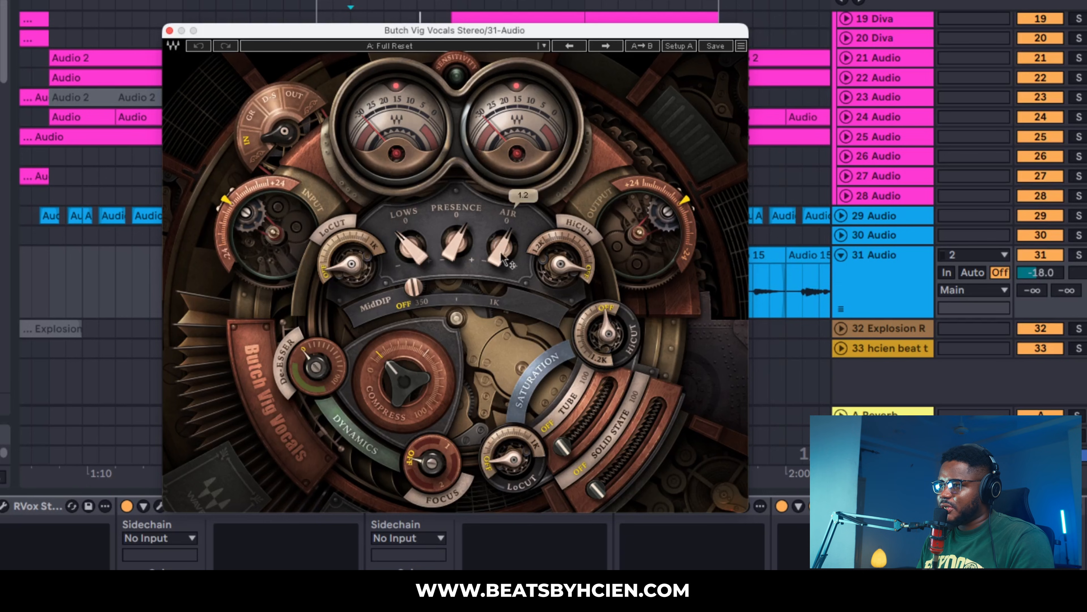
left_click_drag(502, 254, 502, 207)
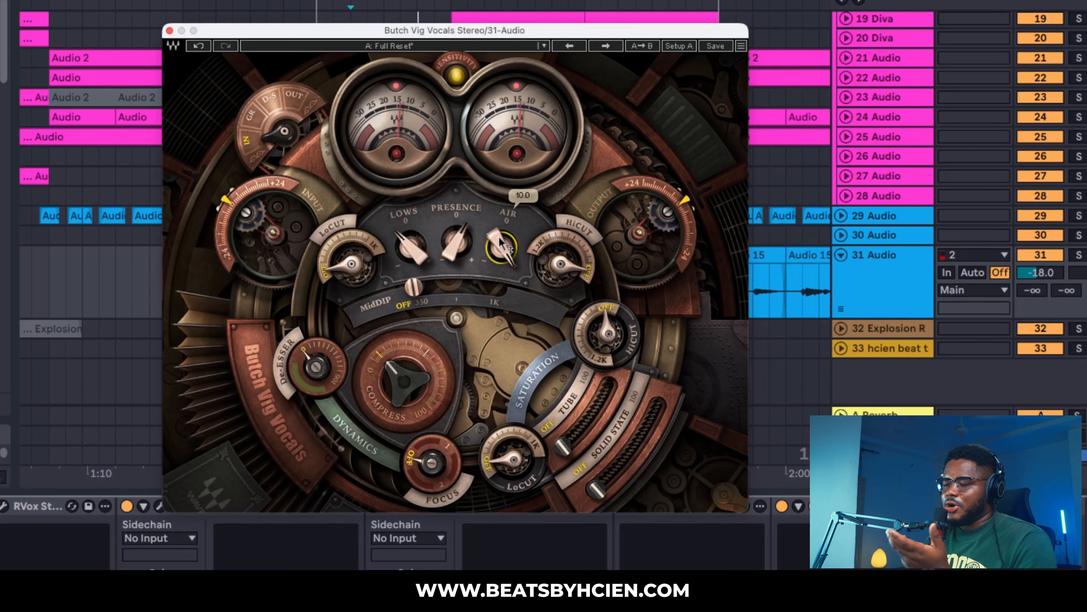
Lower the Butch Vig Vocals Air control to 1.8 and play the vocal with it.
left_click_drag(501, 250, 500, 295)
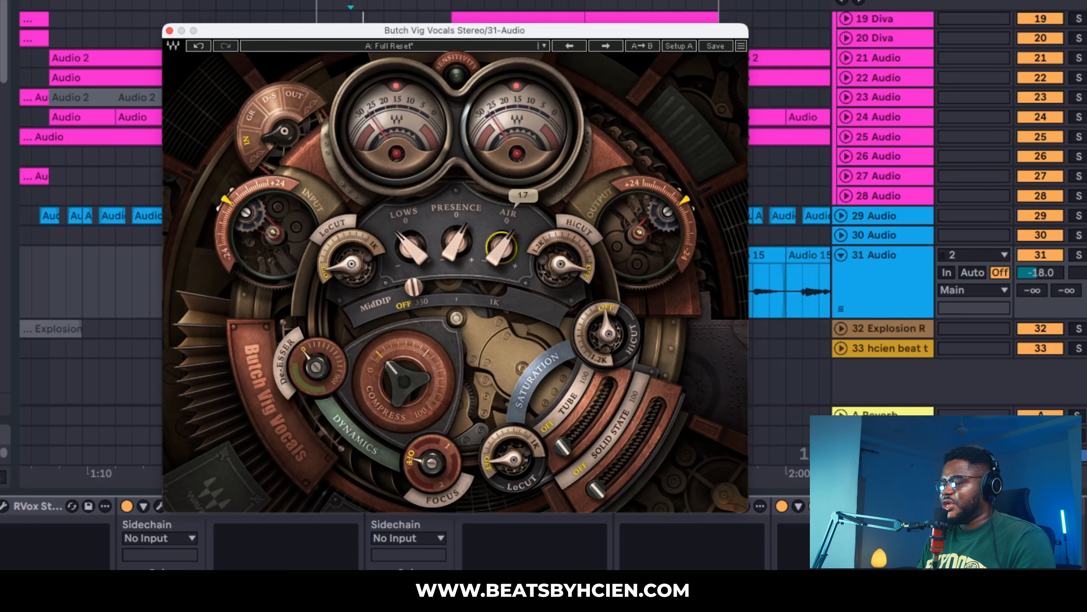
mouse_move(502, 244)
left_mouse_down()
mouse_move(501, 268)
mouse_move(502, 225)
left_mouse_up()
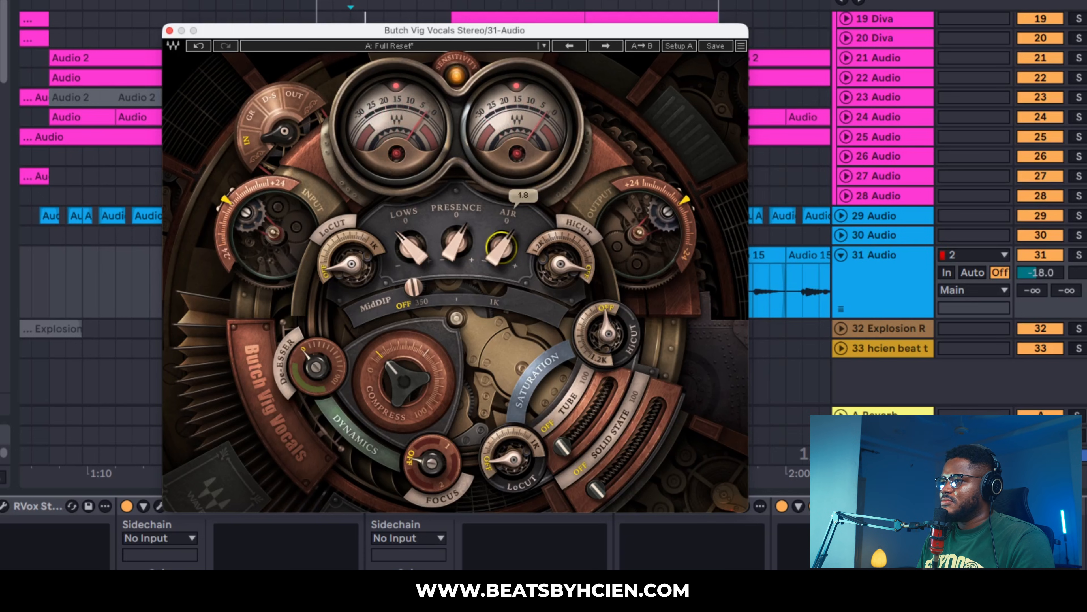
key("space")
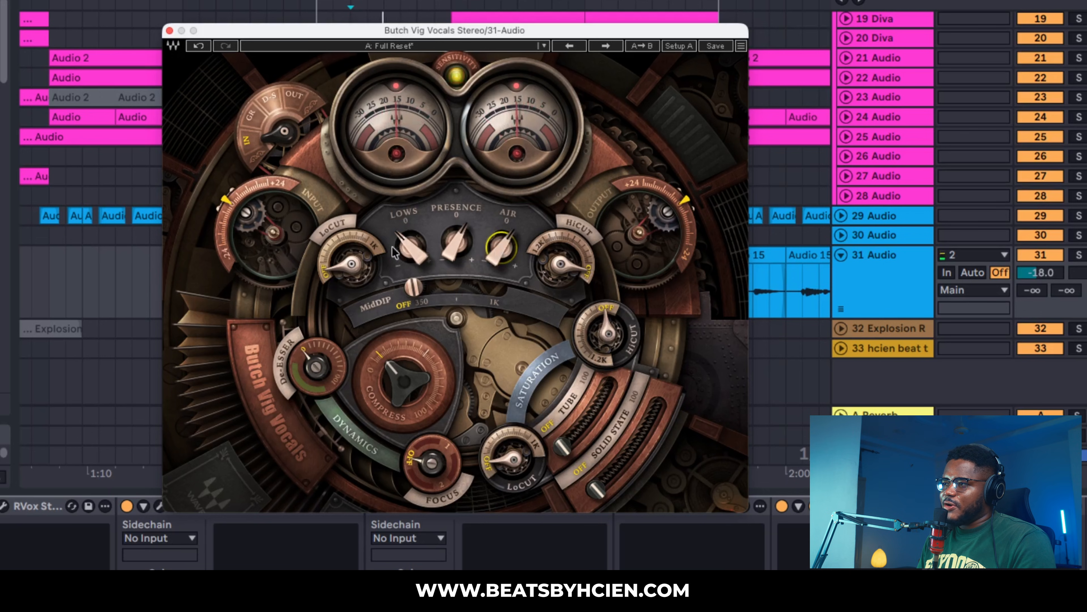
Check the Presence control, set Air to 1.1 while auditioning the vocal, and close Butch Vig Vocals.
left_click(457, 244)
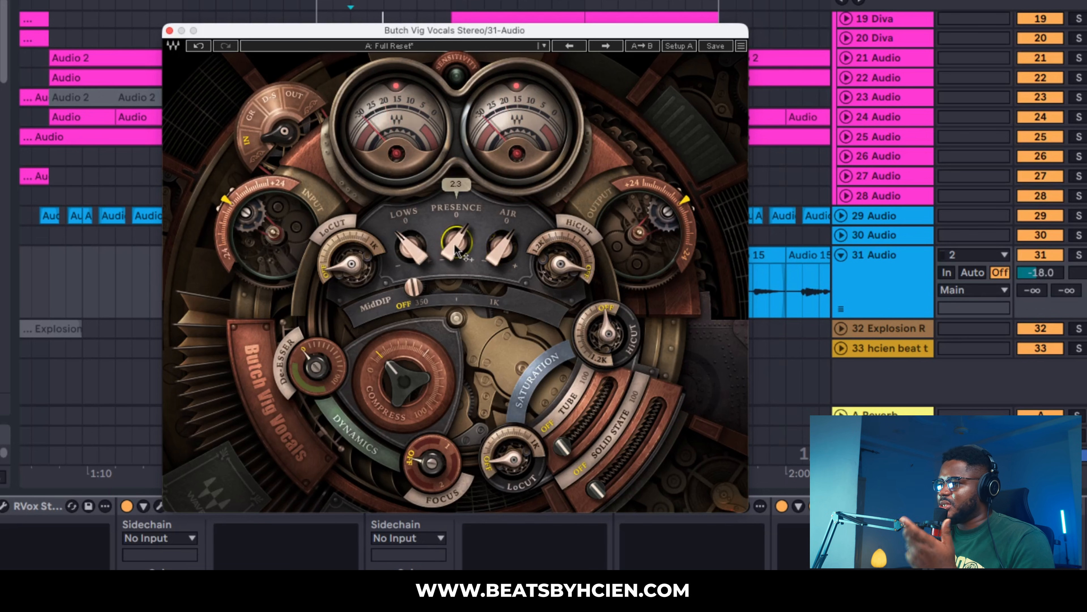
left_click_drag(502, 247, 499, 253)
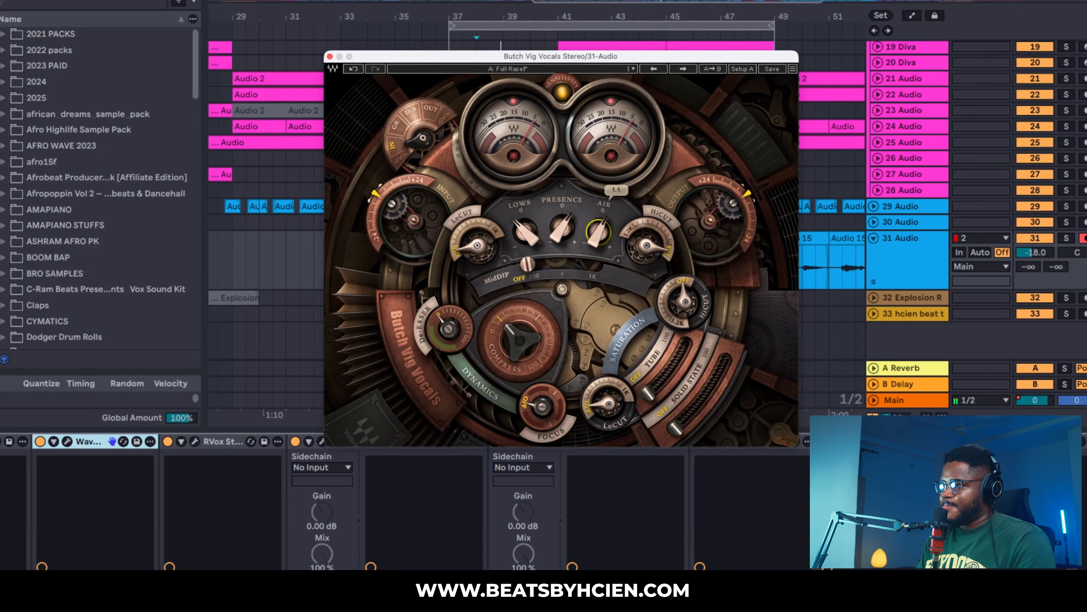
key("space")
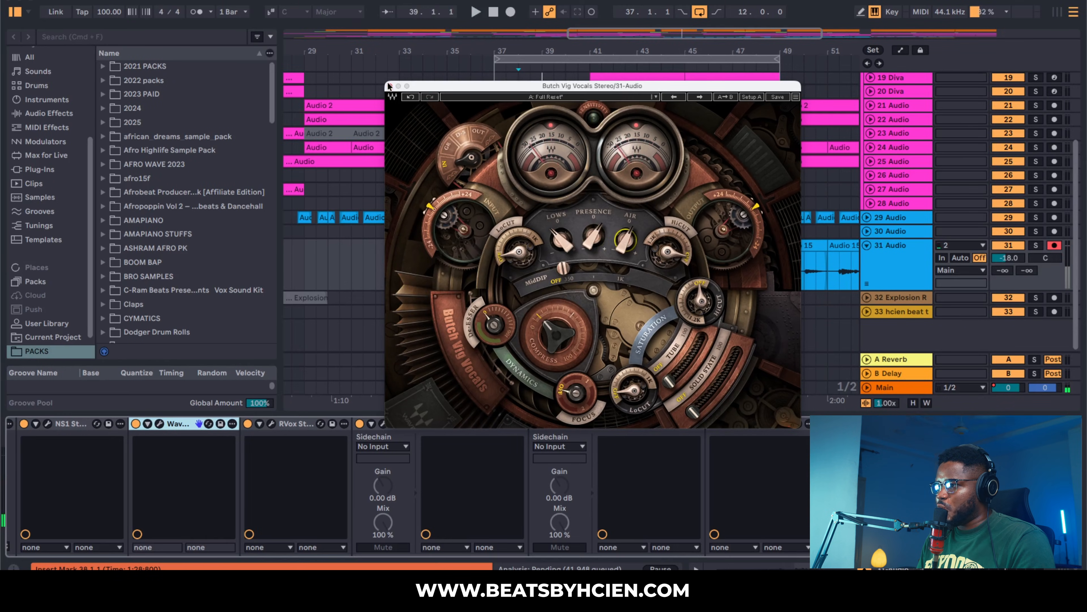
left_click(330, 56)
Enable and open SSLChannel, review its HMF and LMF frequency controls, and play the vocal through it.
scroll(800, 445, "right", 5)
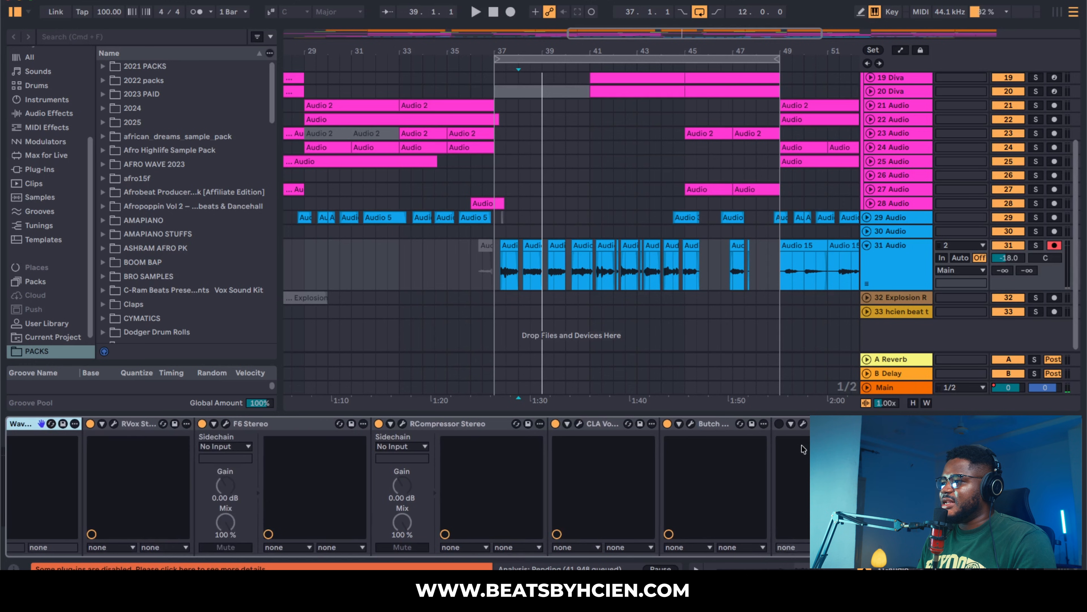
left_click(802, 423)
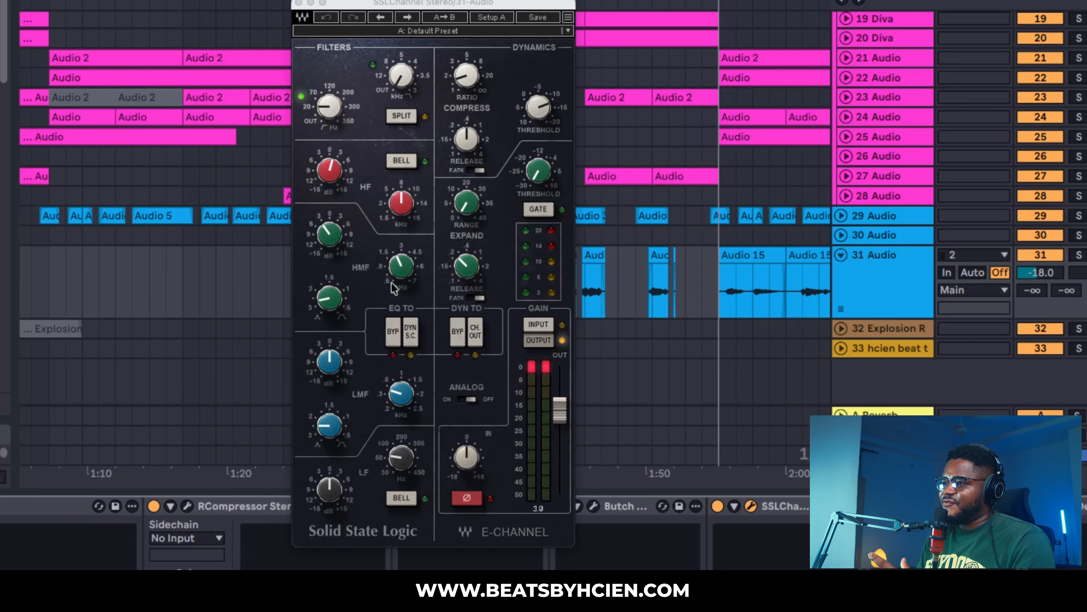
left_click(402, 266)
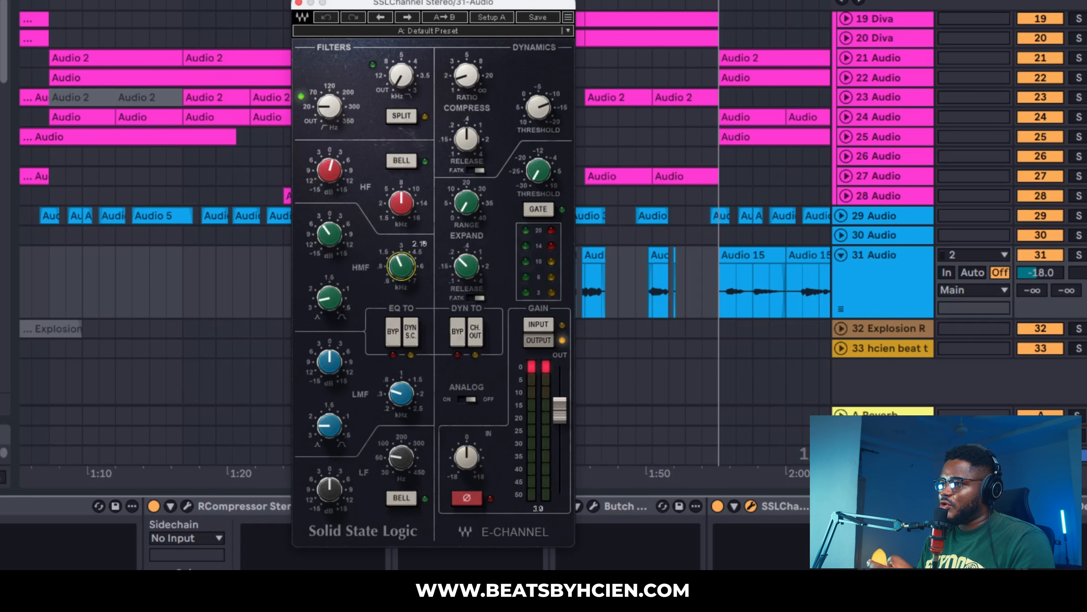
left_click(401, 393)
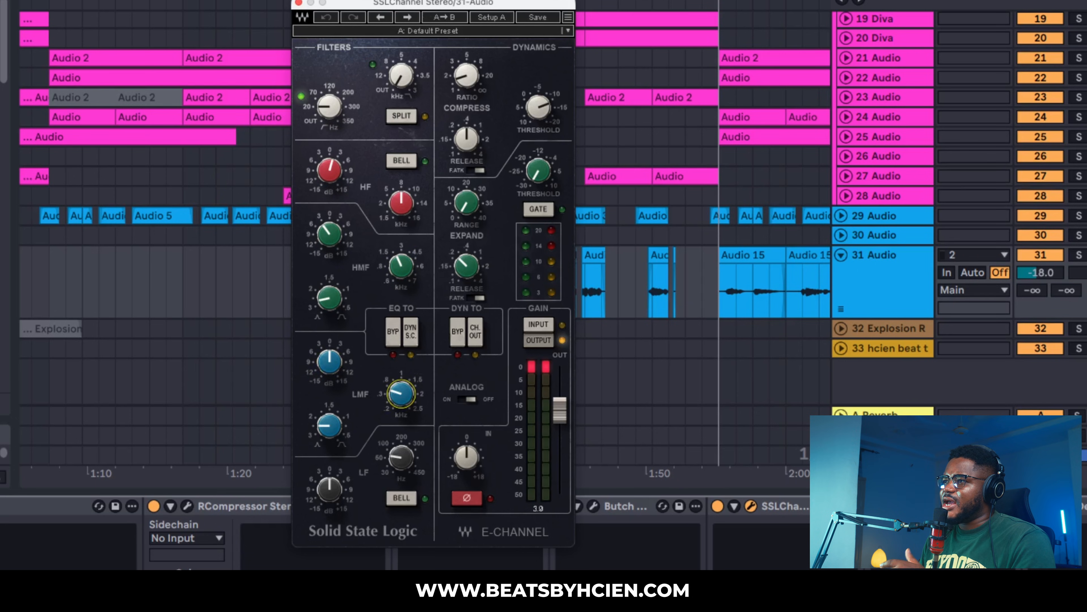
left_click_drag(448, 5, 470, 0)
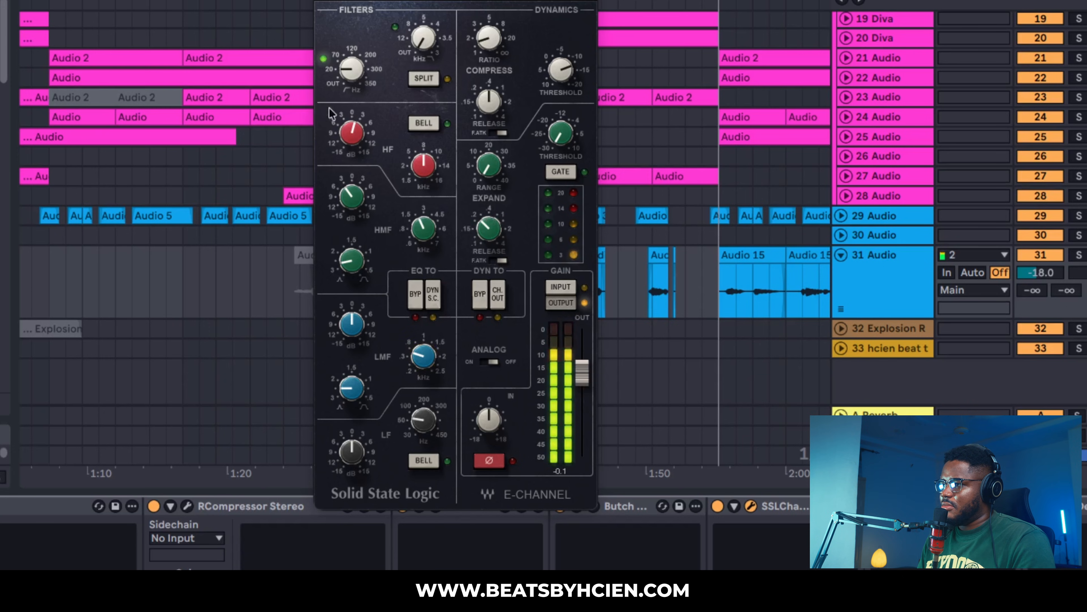
key("space")
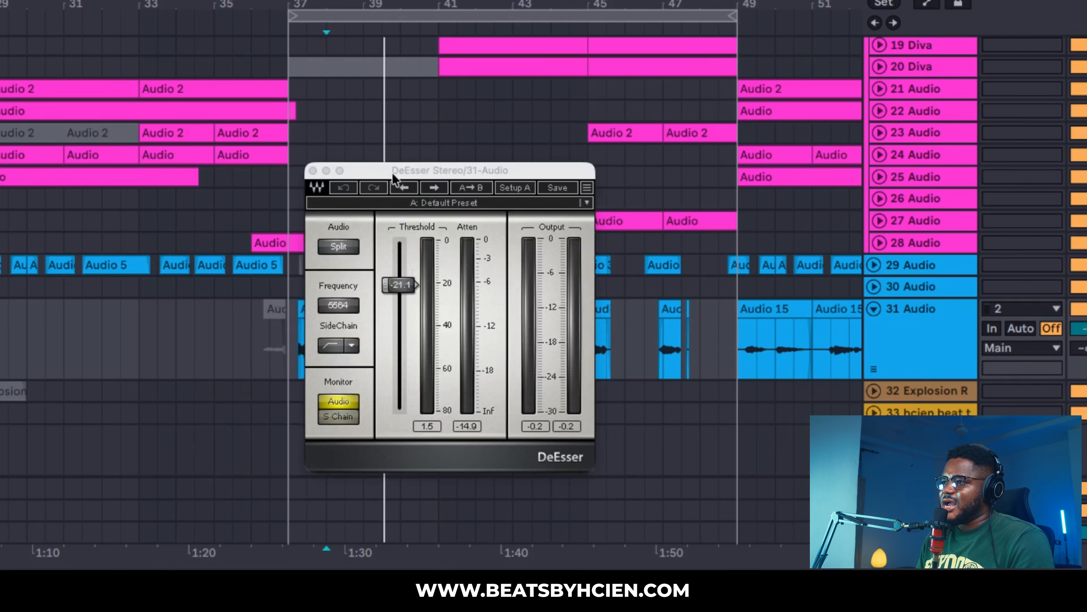
Move the DeEsser window clear and play the vocal repeatedly to examine the threshold and attenuation behaviour.
left_click_drag(394, 174, 330, 69)
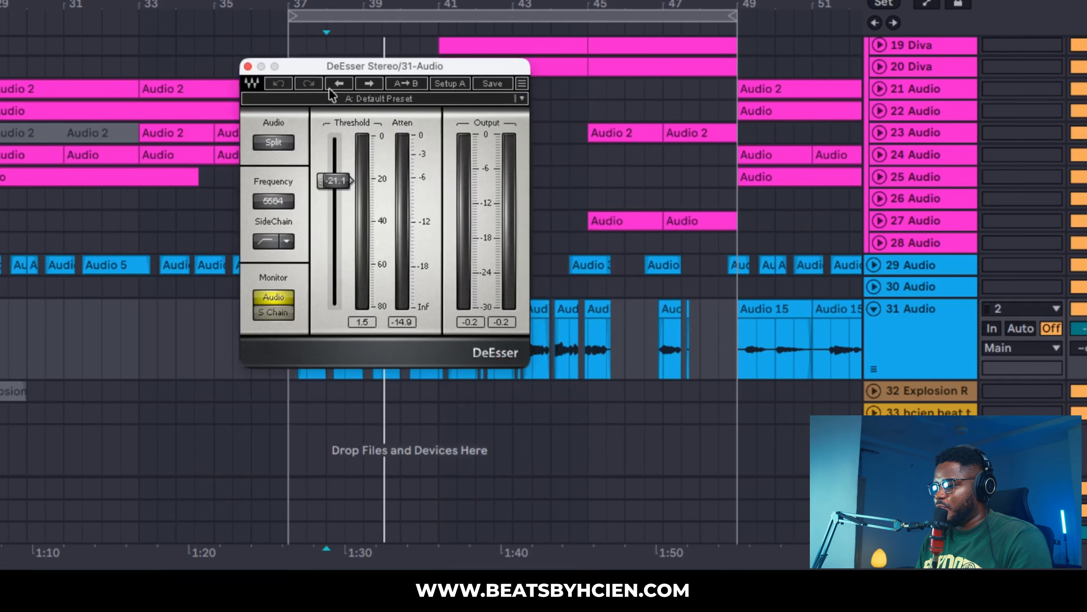
key("space")
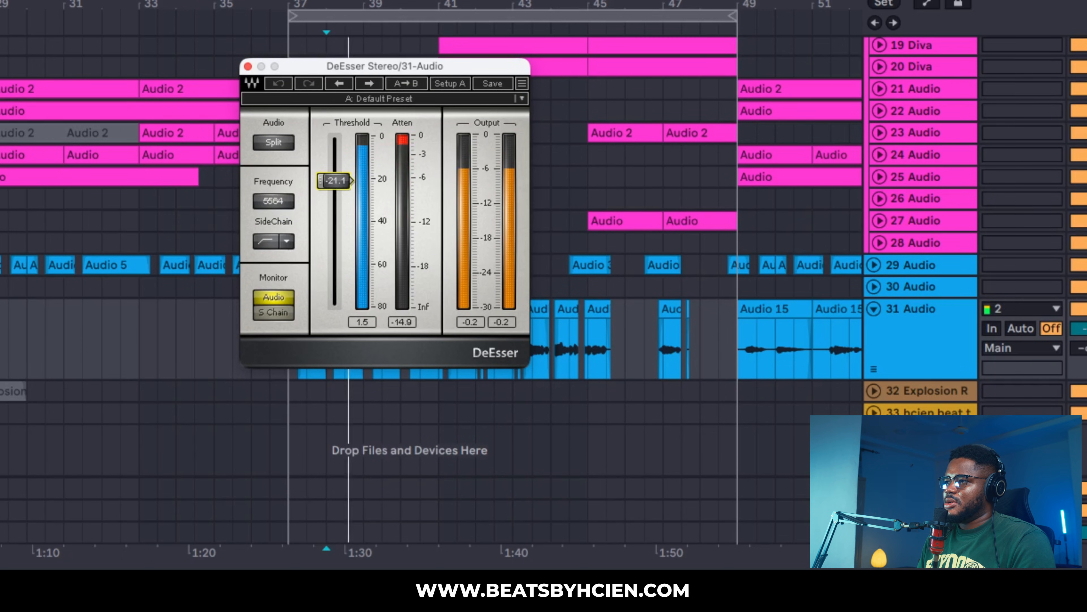
key("space")
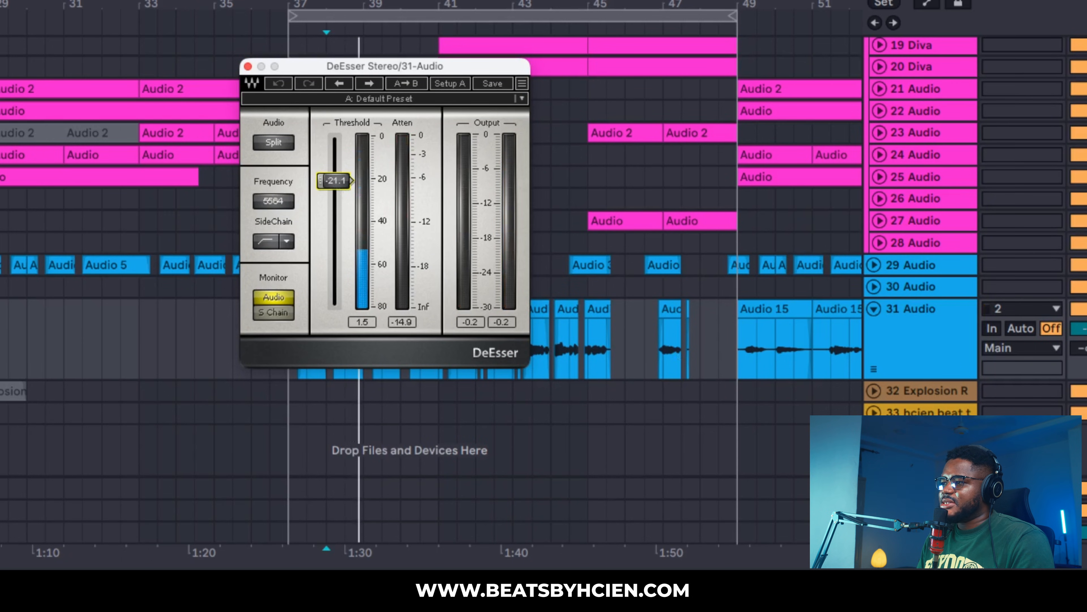
key("space")
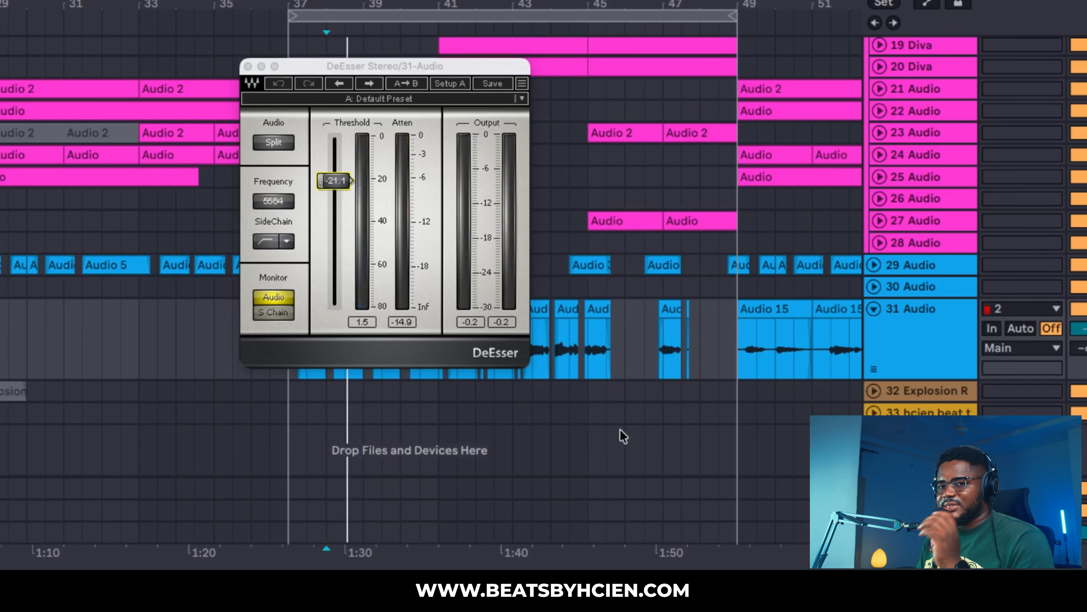
key("space")
key("space")
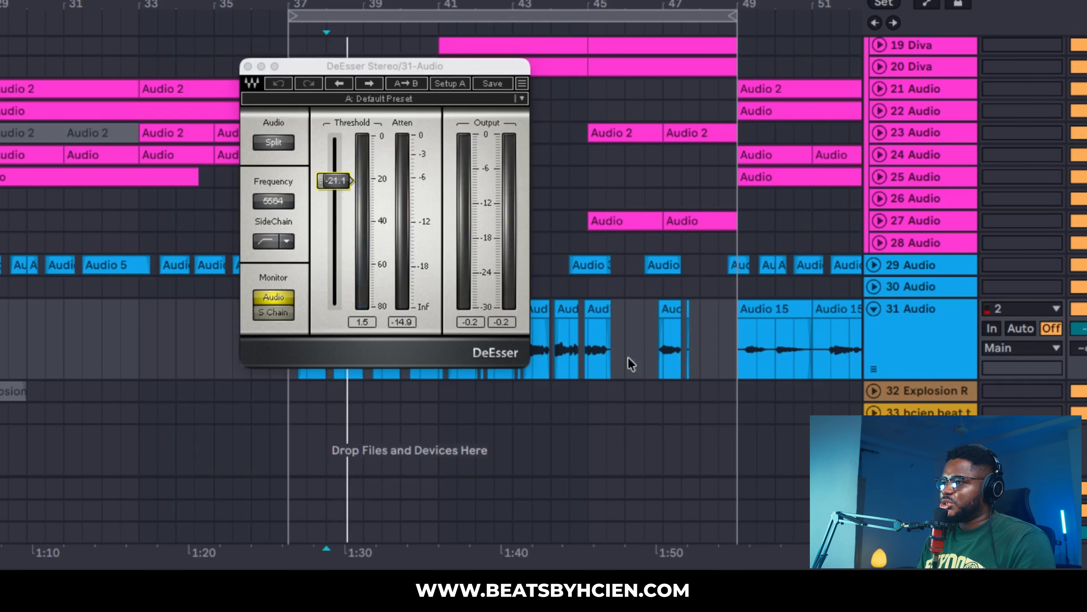
key("space")
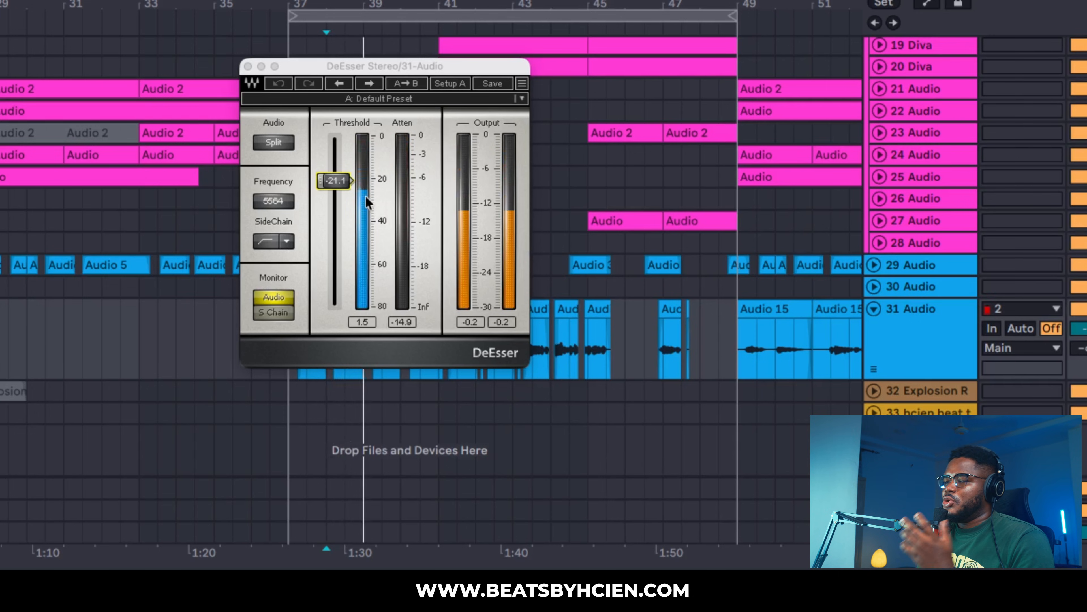
Switch the DeEsser's monitoring to S Chain and listen to the side-chain signal of the vocal.
left_click(275, 313)
key("space")
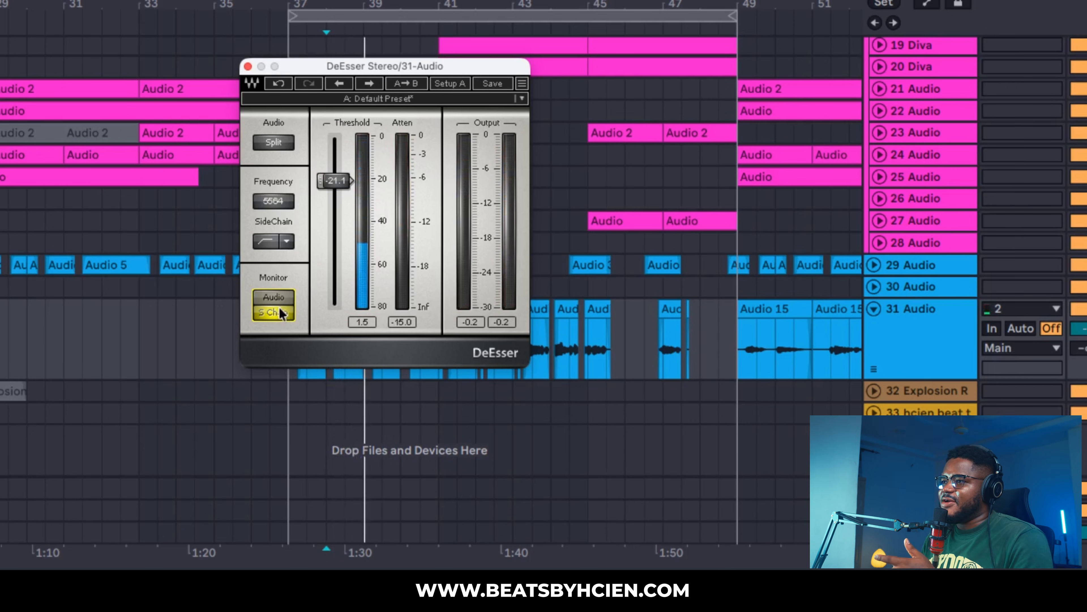
Set the DeEsser threshold to -20.9, return monitoring to Audio for playback, and close its window.
left_click(341, 180)
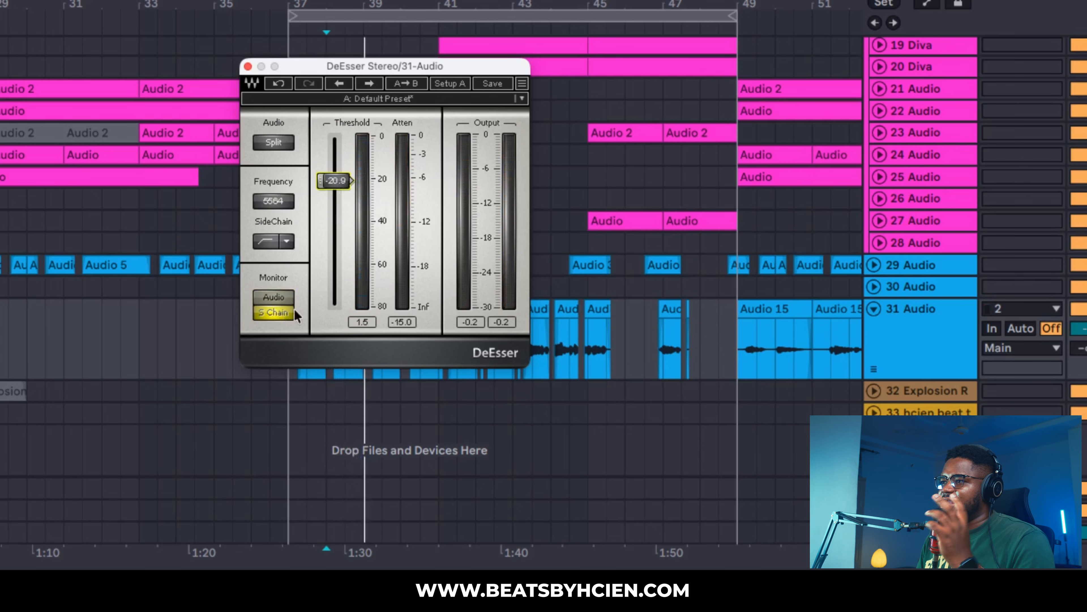
key("space")
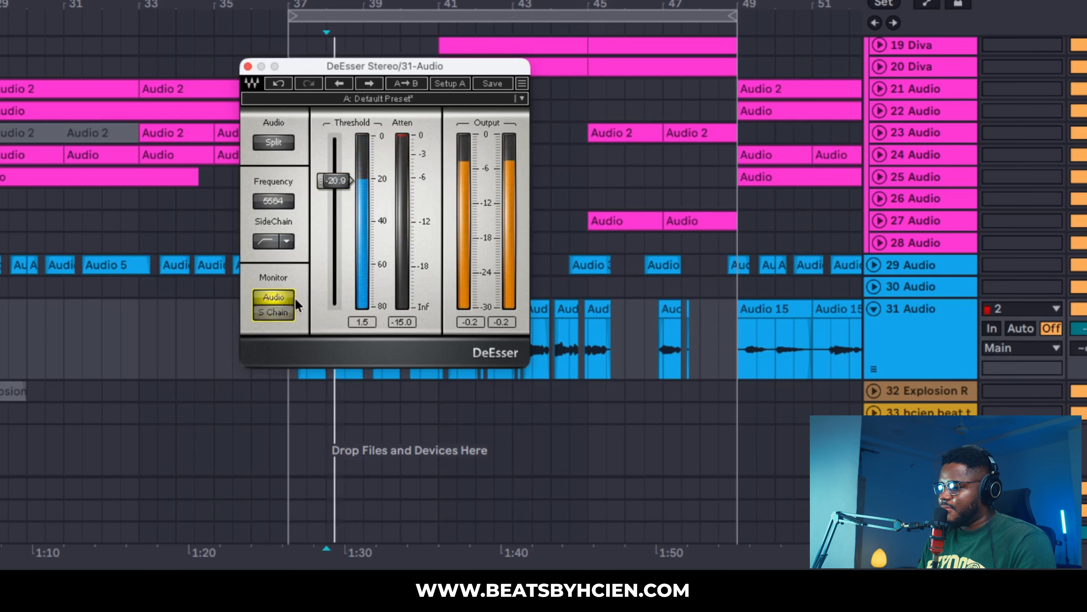
left_click(249, 67)
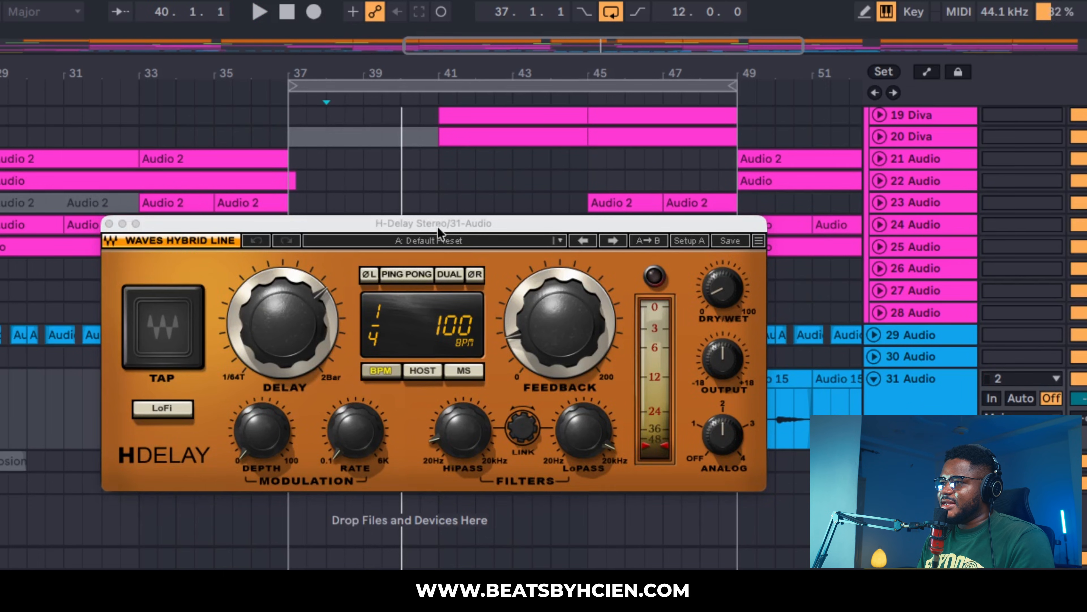
Move the H-Delay window clear, review its feedback, dry/wet and low-pass controls, play the vocal through it, and close the window.
left_click_drag(438, 229, 446, 188)
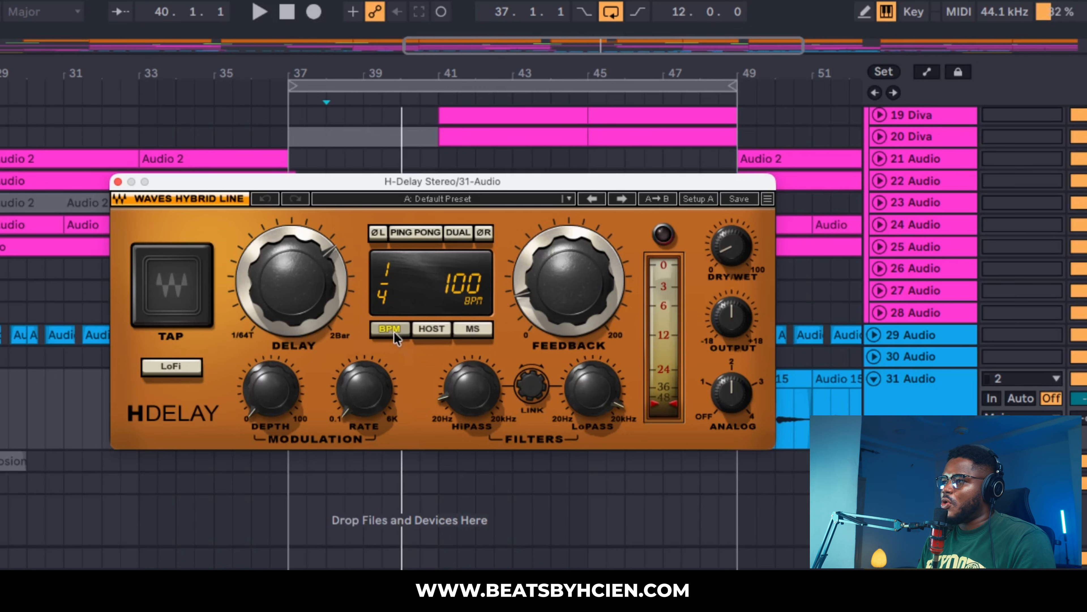
left_click(557, 300)
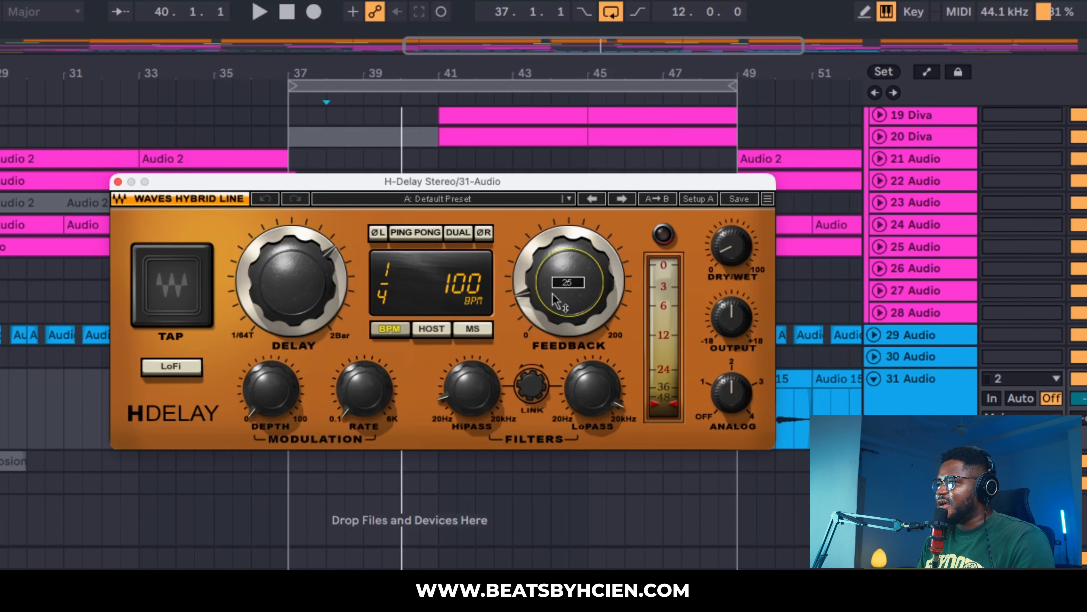
left_click(746, 251)
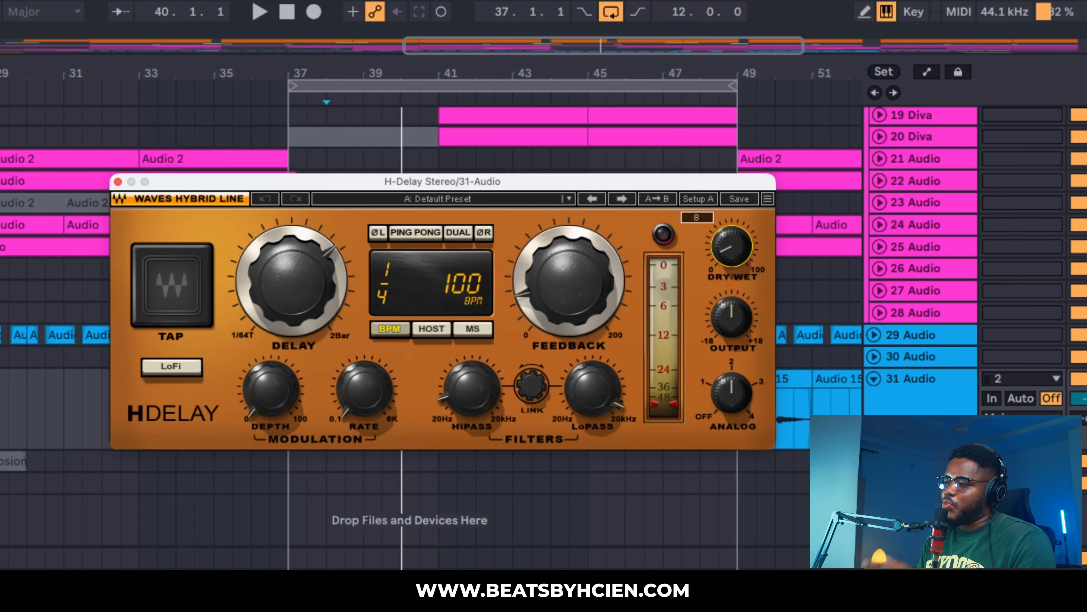
left_click(601, 404)
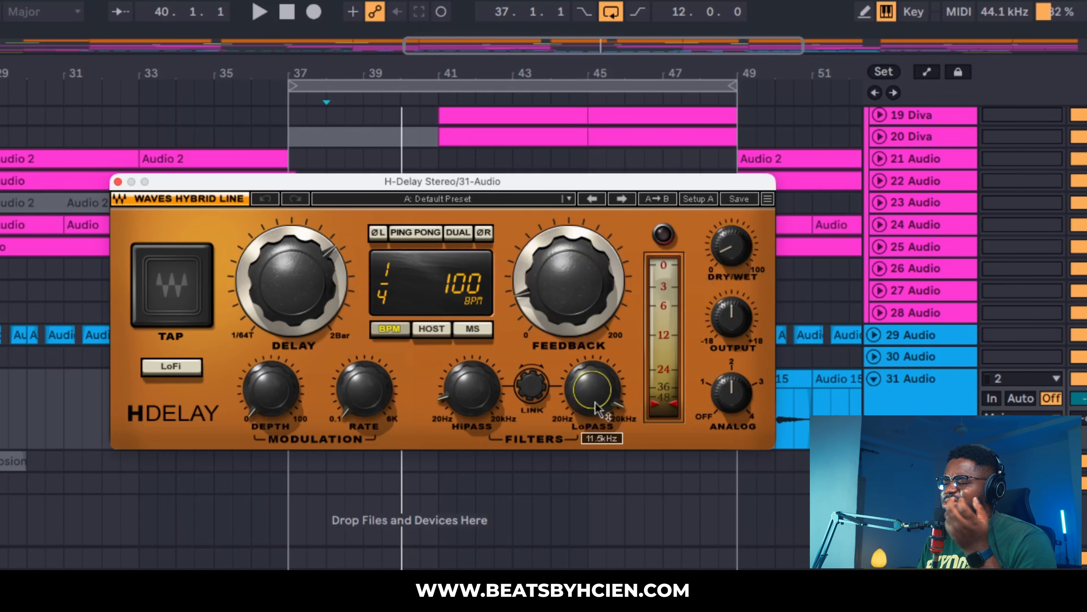
key("space")
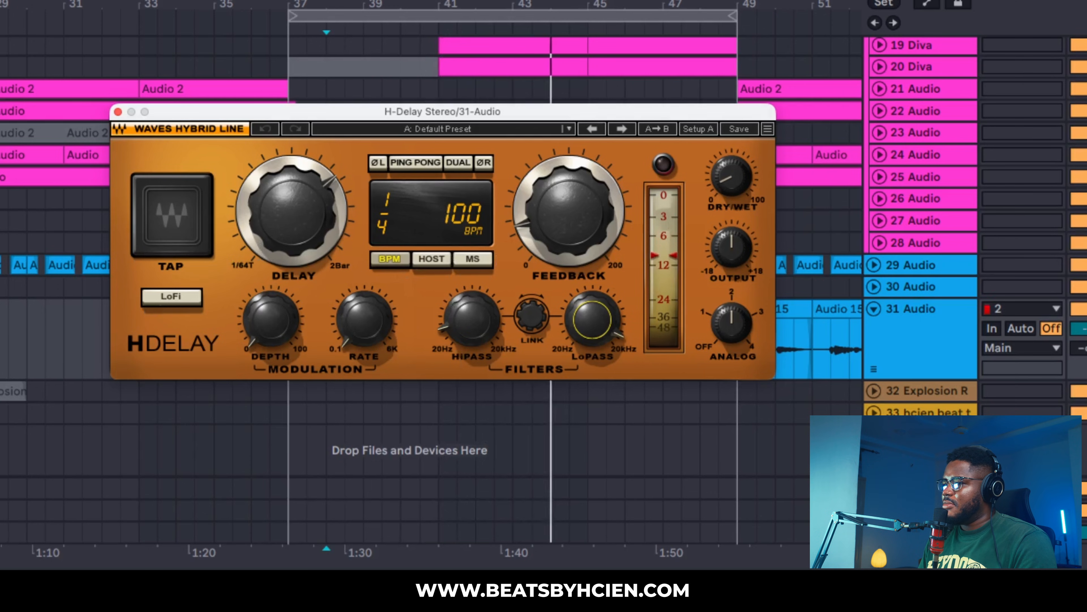
left_click(428, 566)
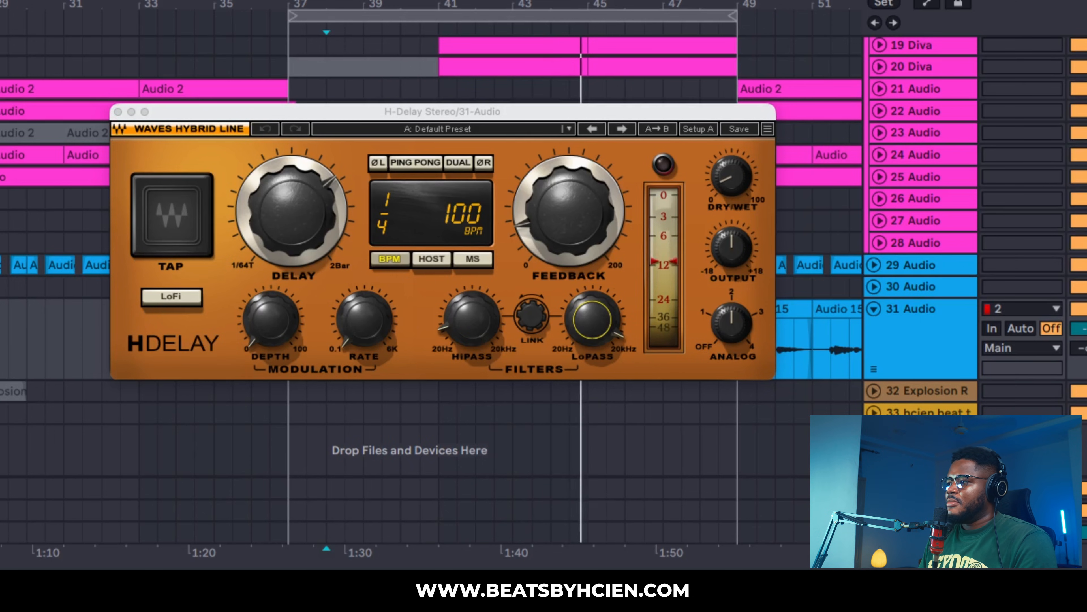
left_click(118, 112)
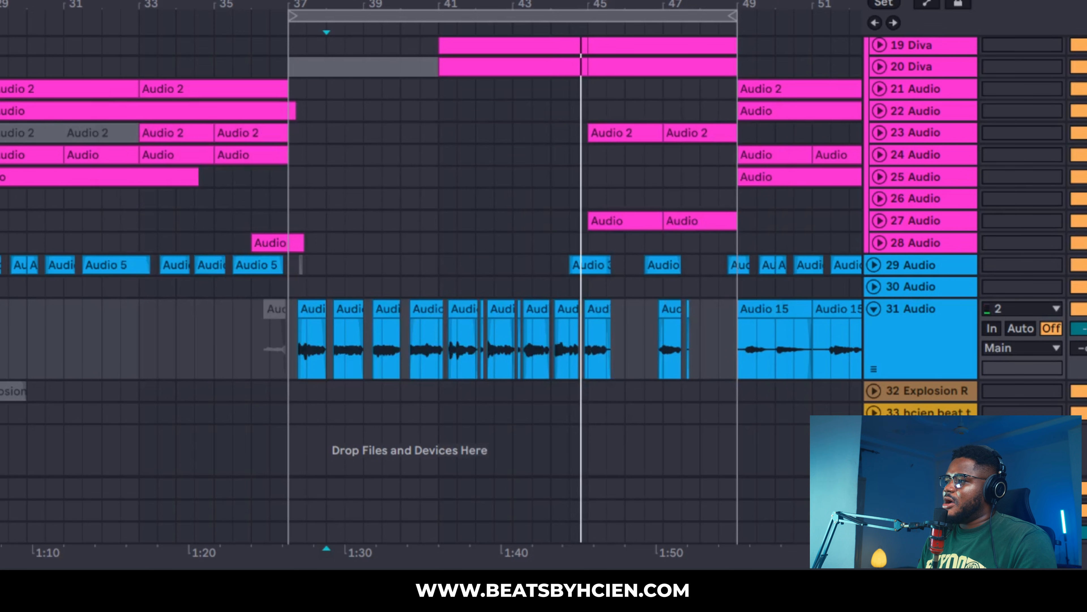
Open H-Reverb, move its window clear, fine-tune its dry/wet mix while auditioning the vocal, and close the window.
left_click(428, 566)
left_click_drag(428, 225, 467, 31)
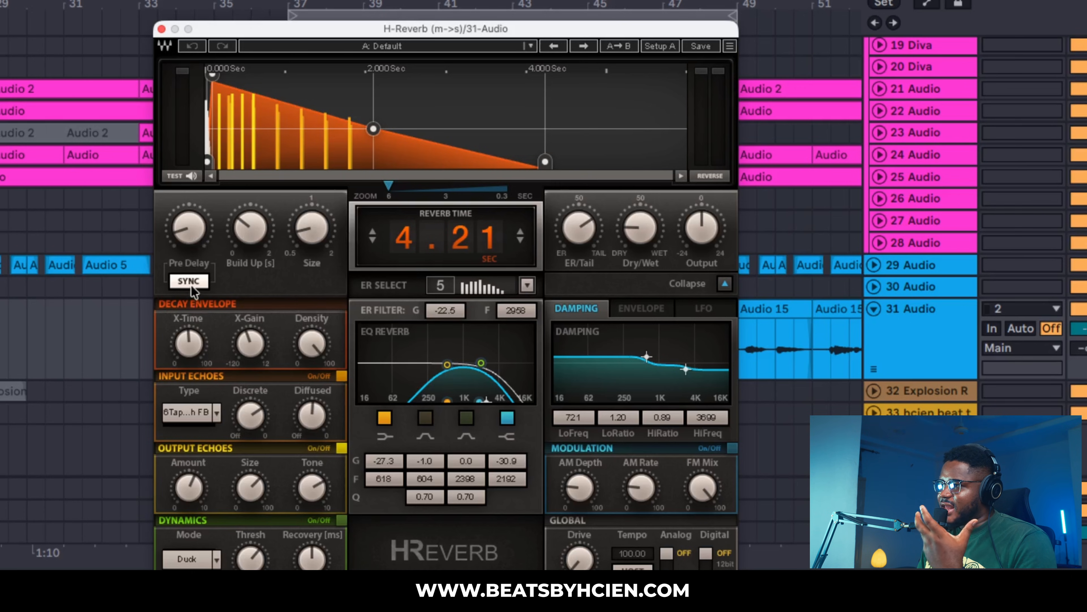
left_click(640, 227)
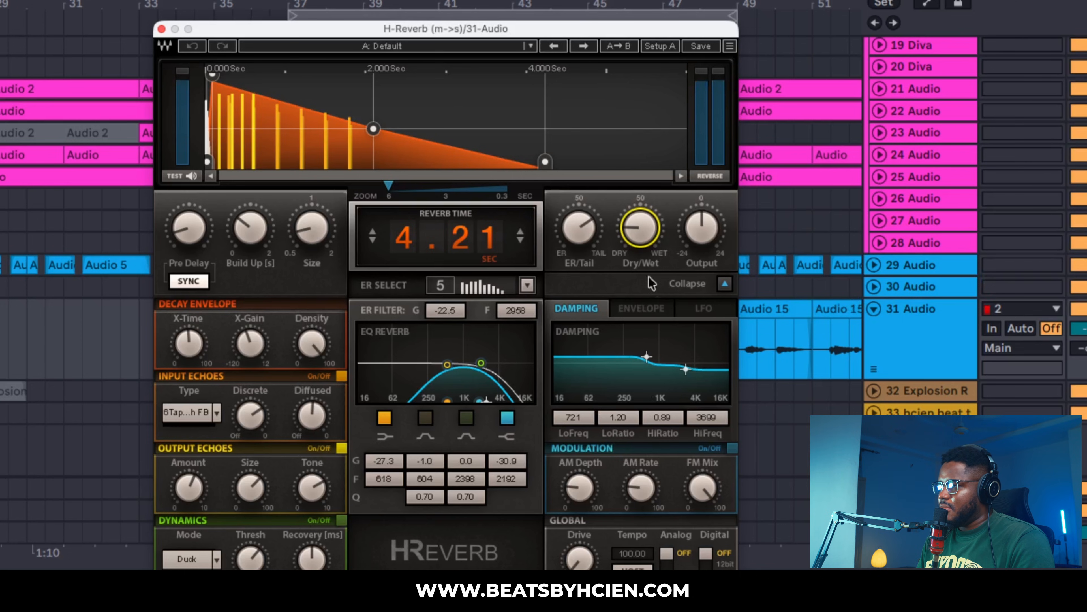
left_click_drag(641, 237, 641, 237)
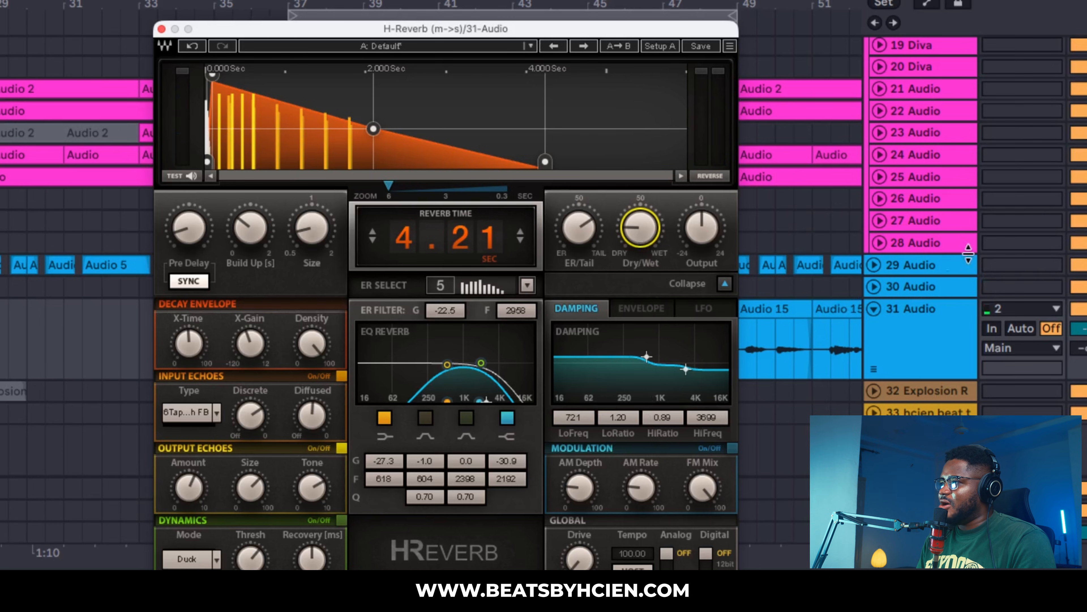
scroll(969, 253, "up", 5)
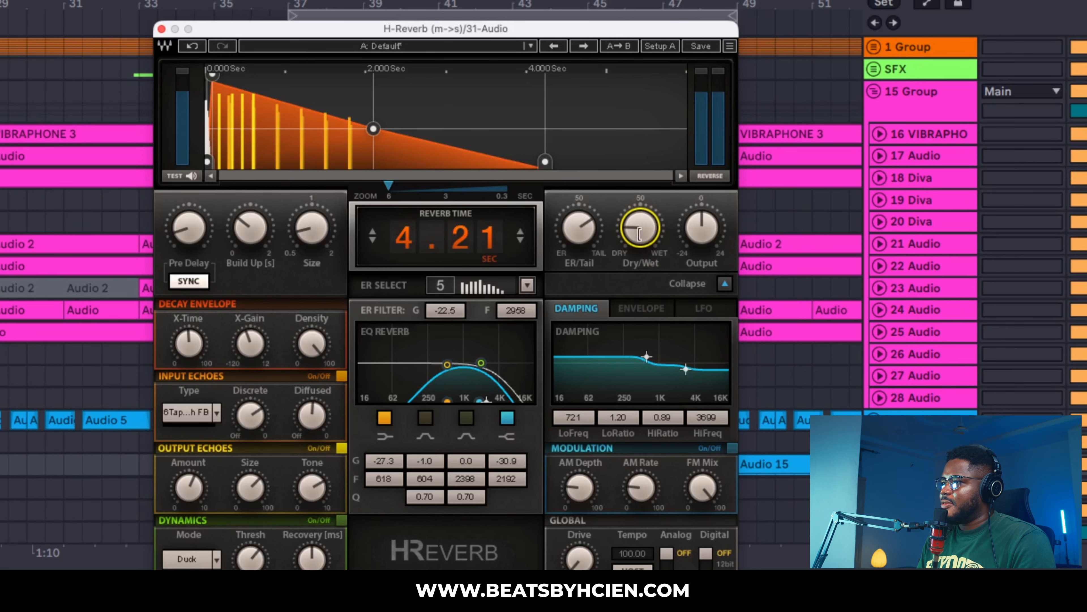
left_click_drag(641, 231, 641, 231)
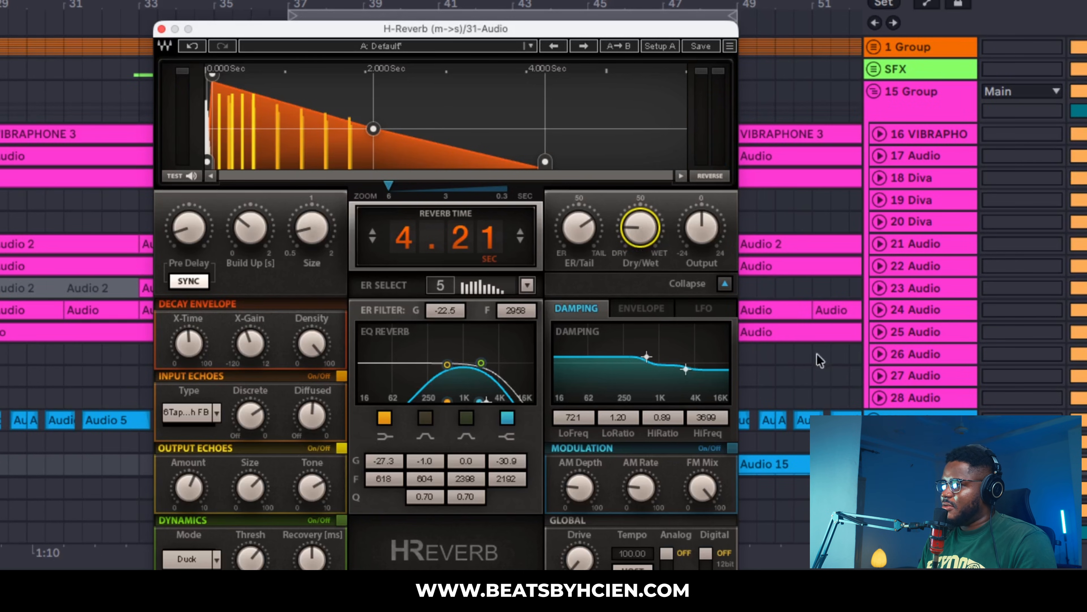
left_click(161, 29)
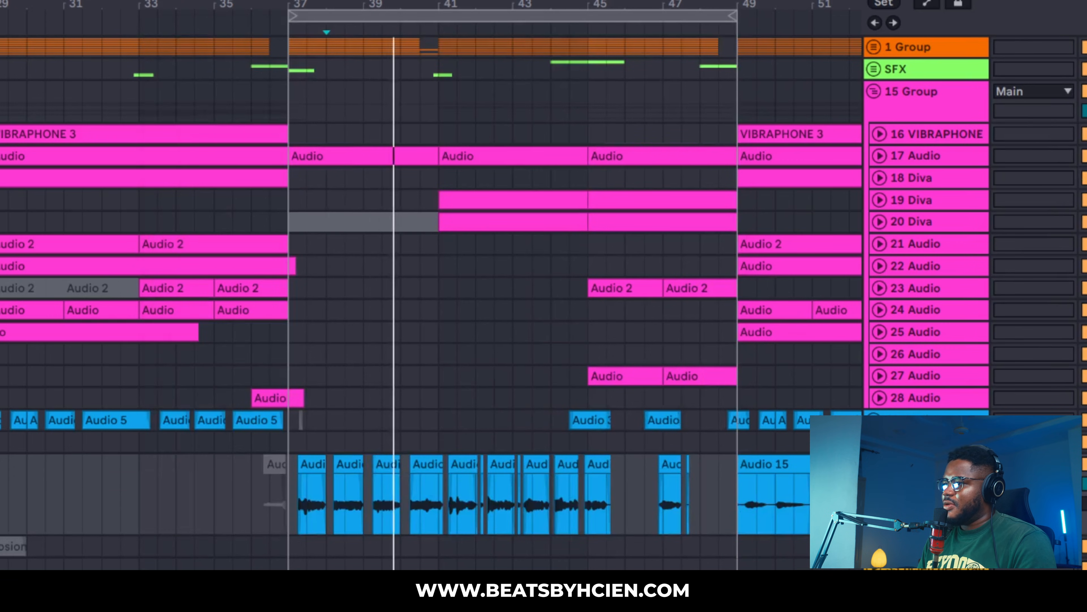
Reopen H-Delay and H-Reverb during playback to check both dry/wet controls, and close the H-Reverb window.
scroll(428, 300, "down", 2)
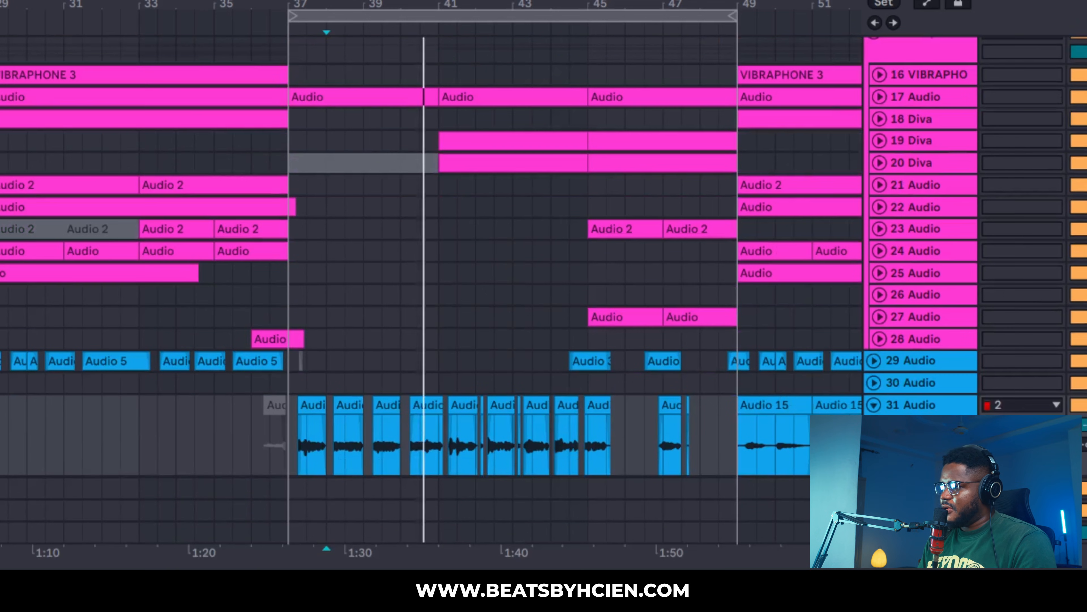
left_click(475, 565)
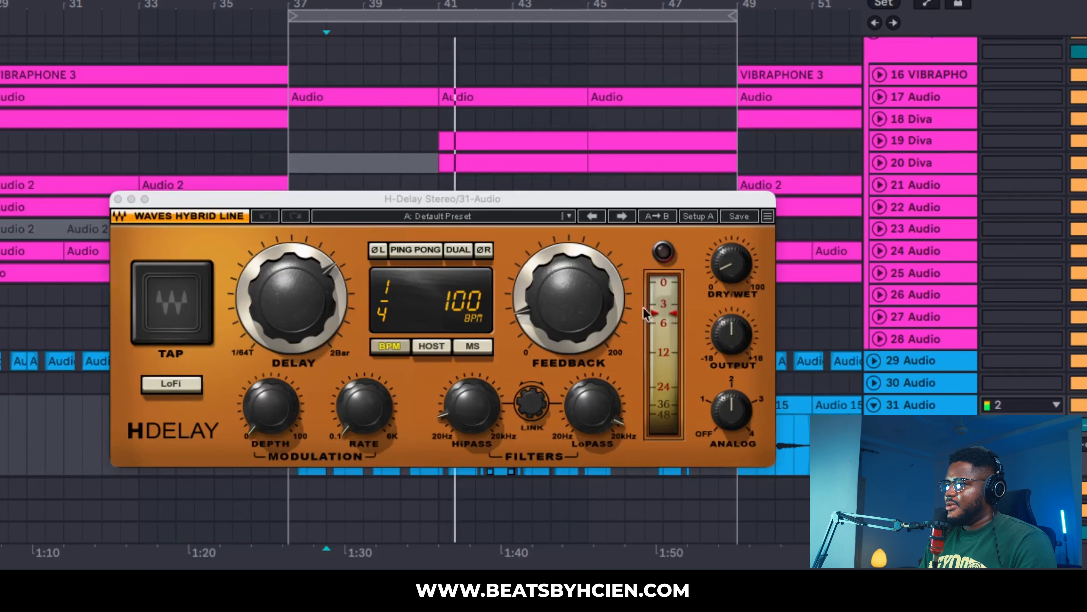
left_click(731, 263)
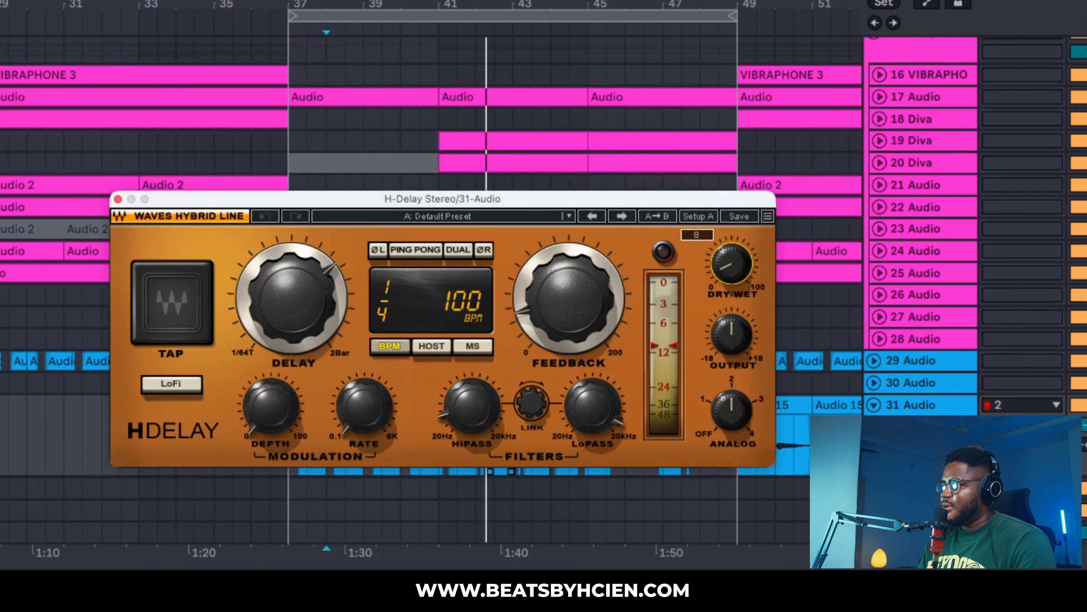
left_click(831, 569)
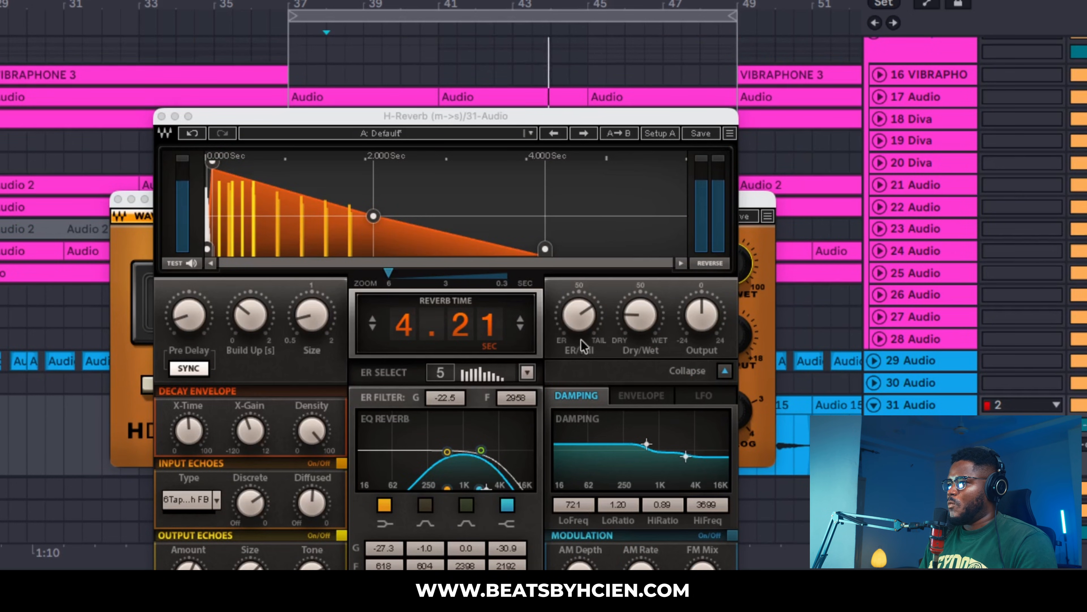
left_click(640, 315)
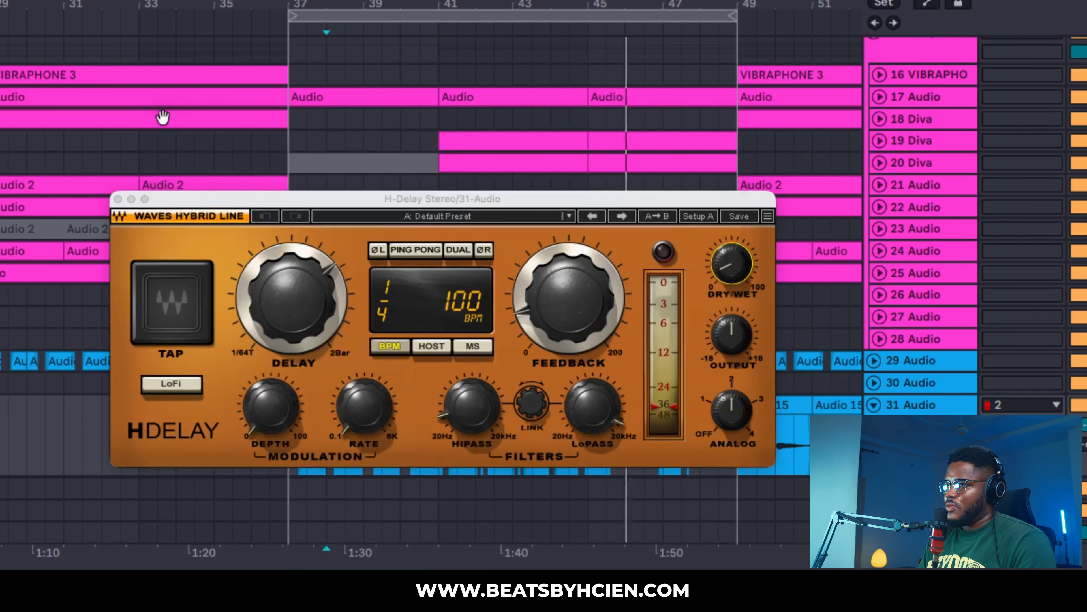
left_click(161, 116)
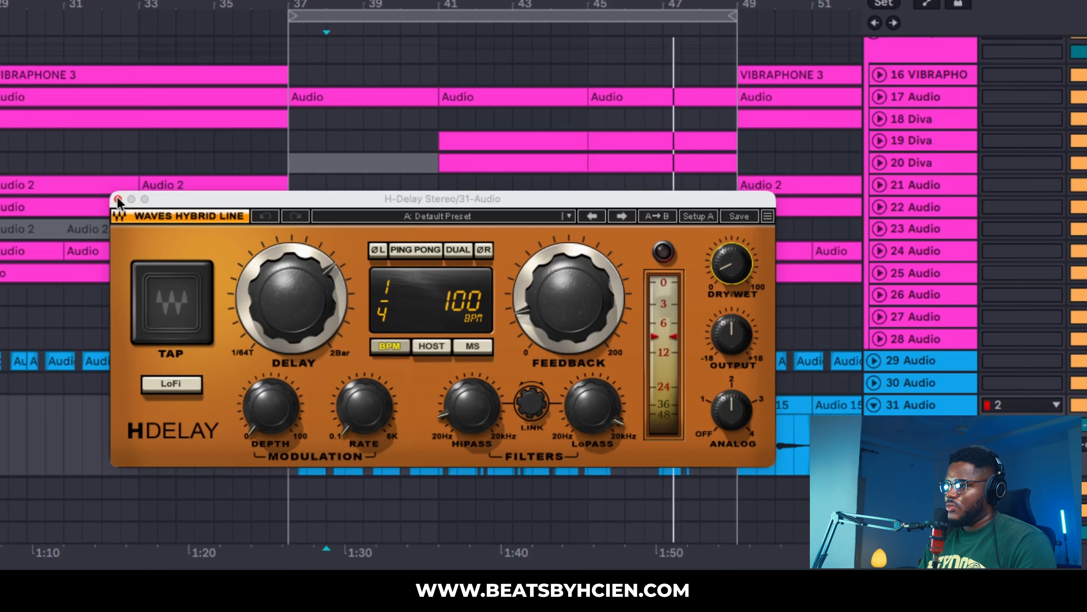
Restart playback from the loop start, close the H-Delay window, and play the vocal in the full mix.
key("space")
key("space")
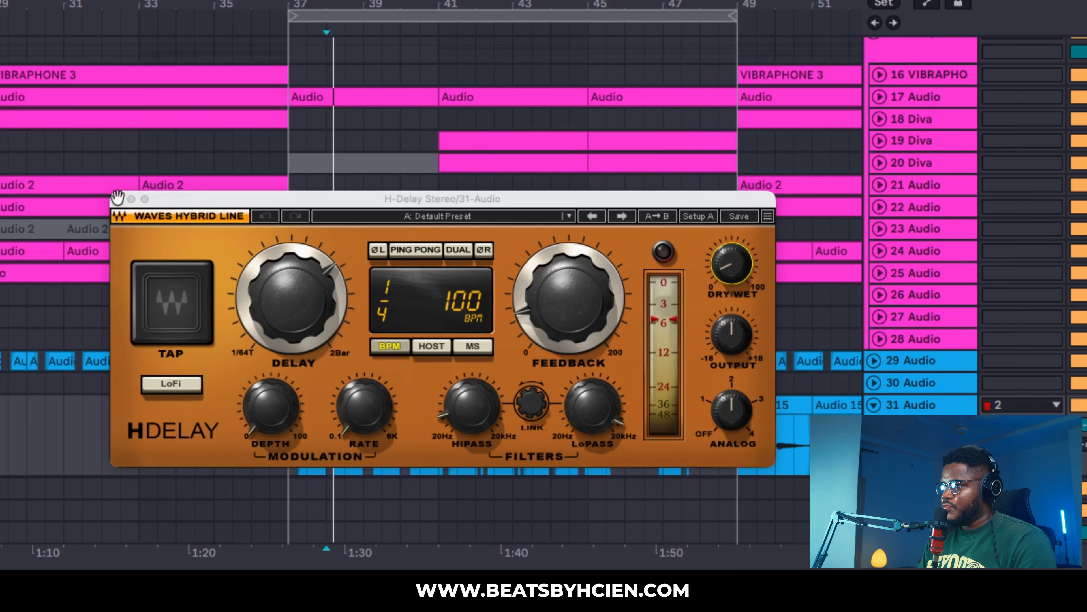
left_click(118, 199)
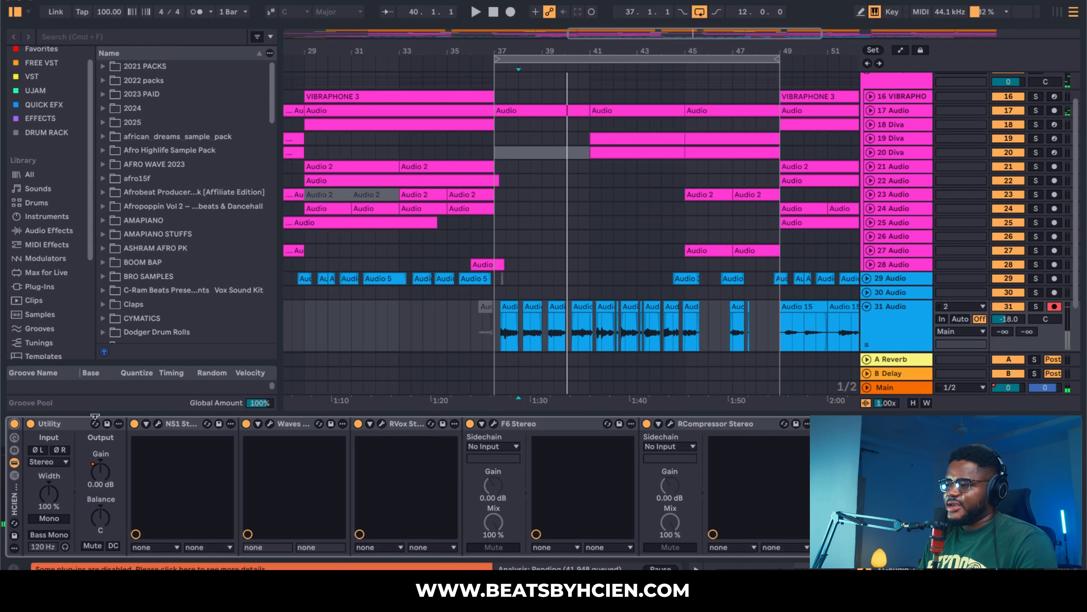
key("space")
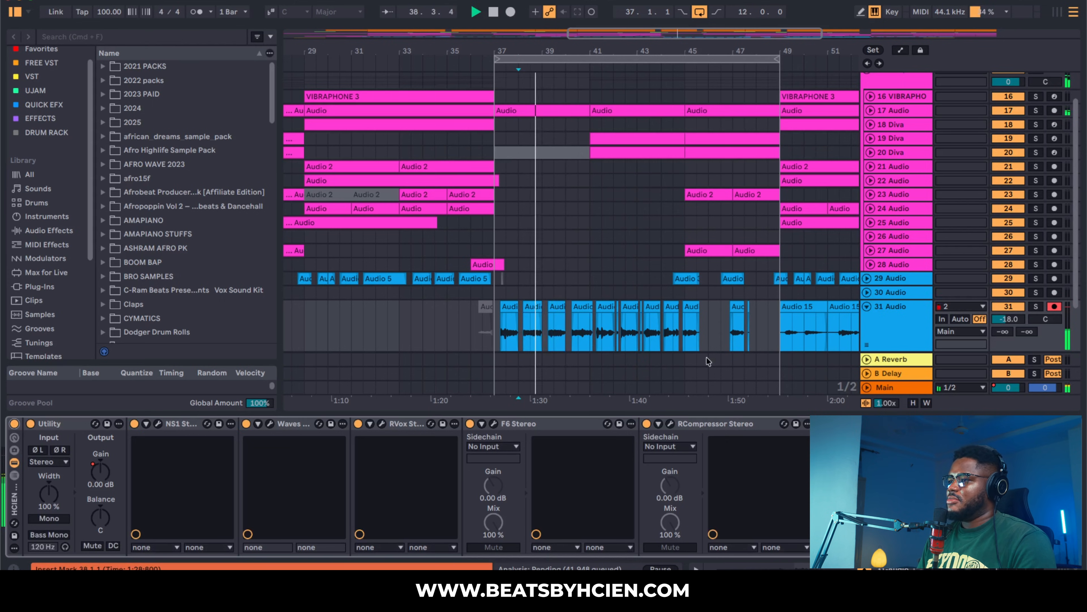